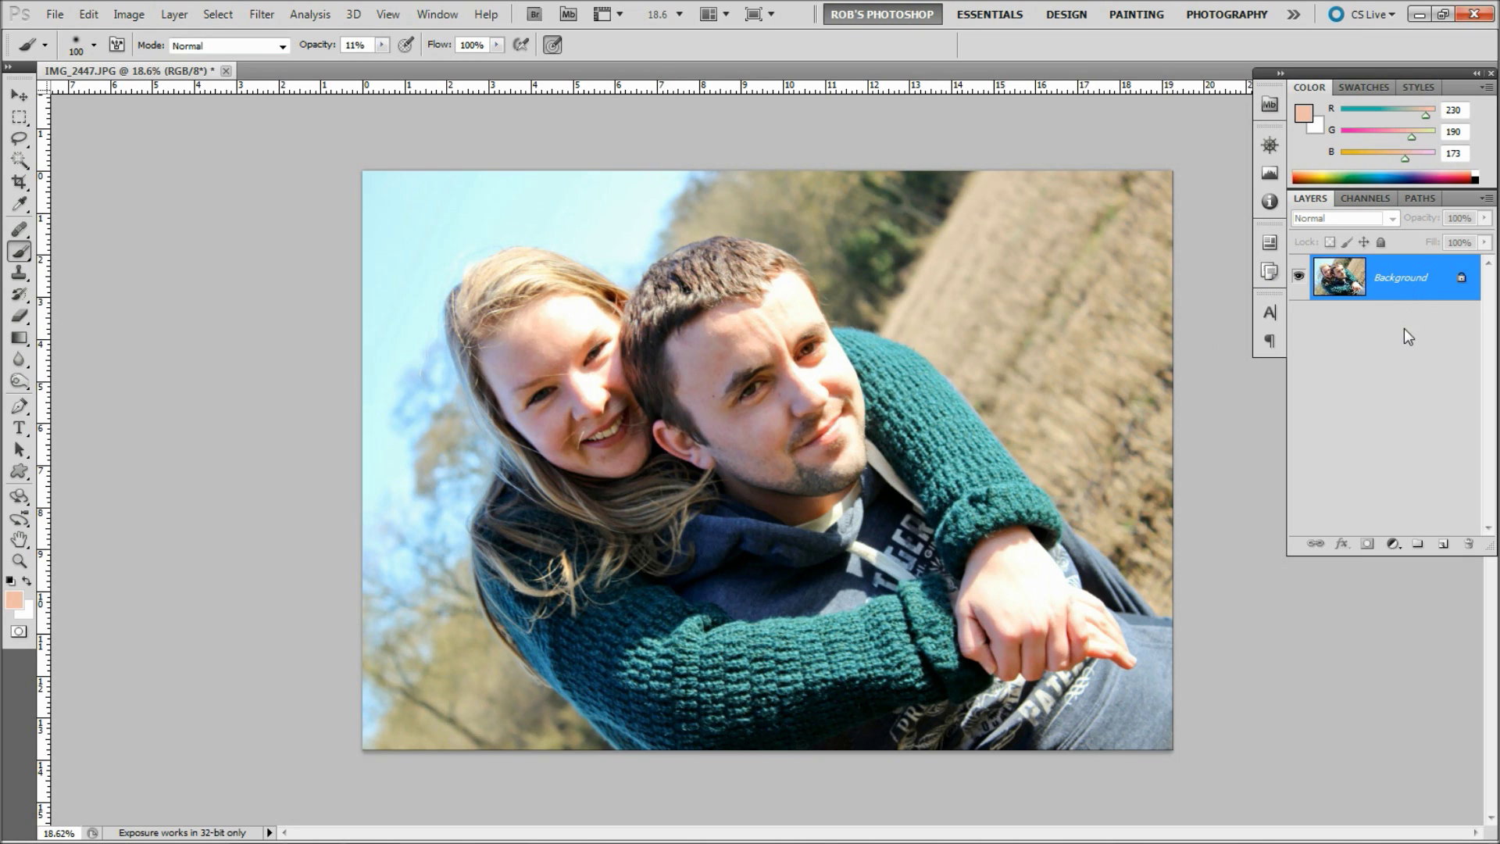
- Duplicate the photo twice, hide the Background, add empty Layer 2, and zoom onto the faces
key(ctrl+j)
key(ctrl+j)
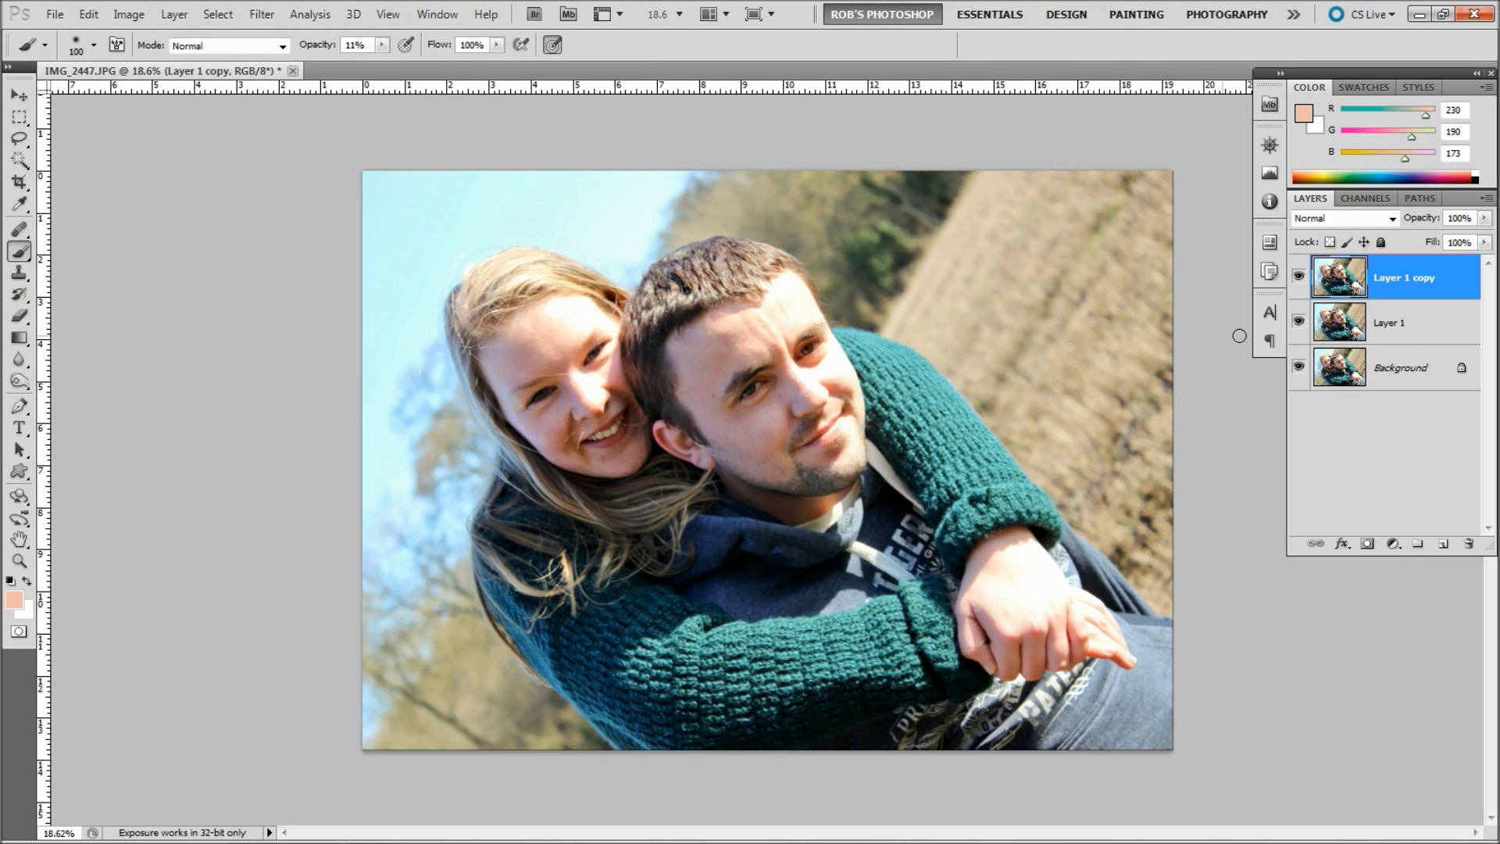
click(1298, 369)
click(1442, 544)
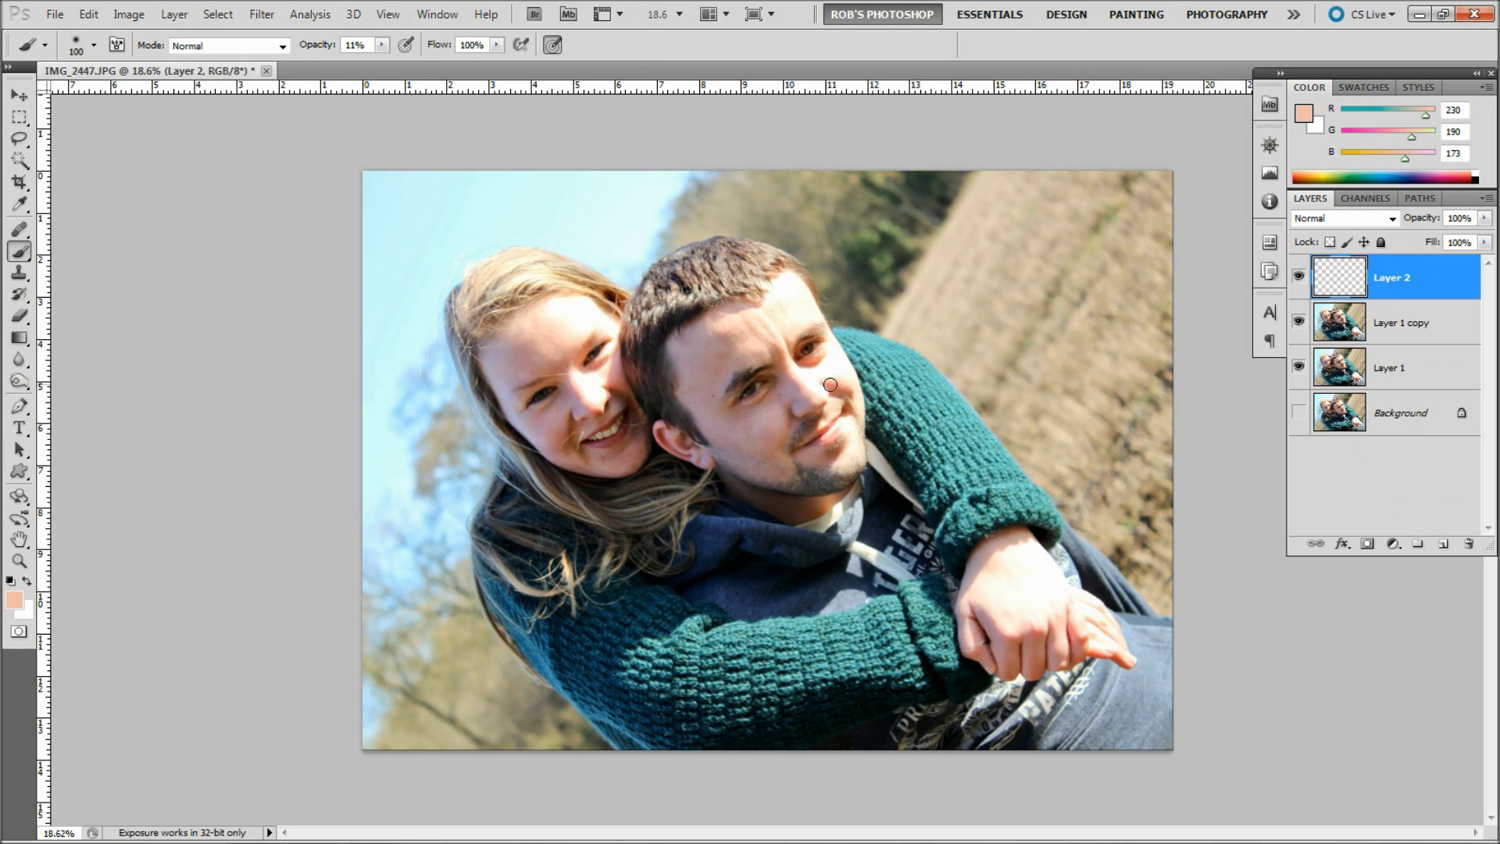
drag(599, 380, 624, 383)
drag(536, 368, 643, 472)
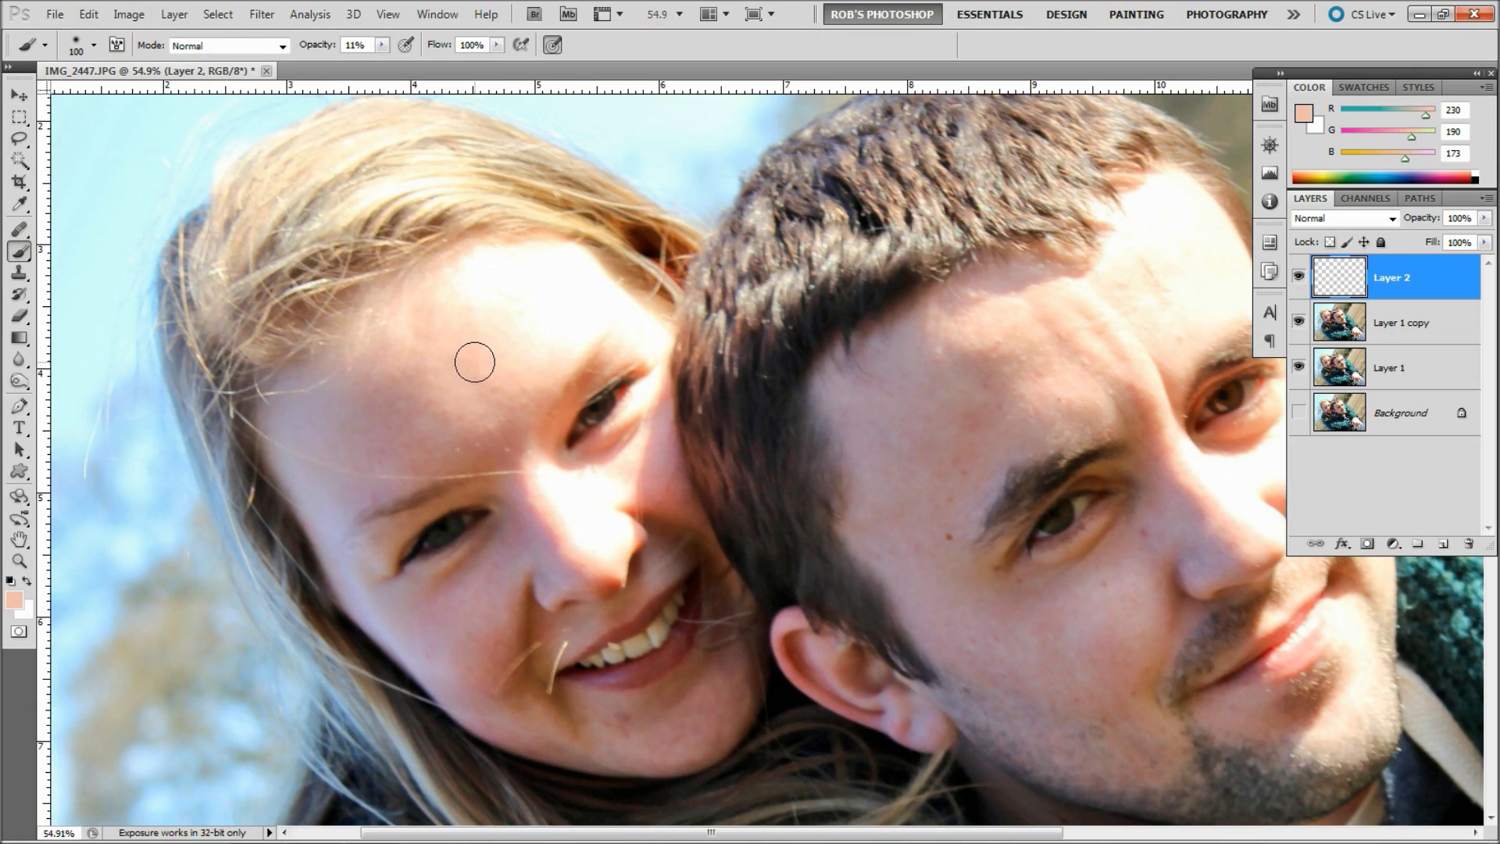
- Sample the forehead skin colour, raise brush opacity, and paint peach over the bright forehead
key(alt)
alt+click(482, 340)
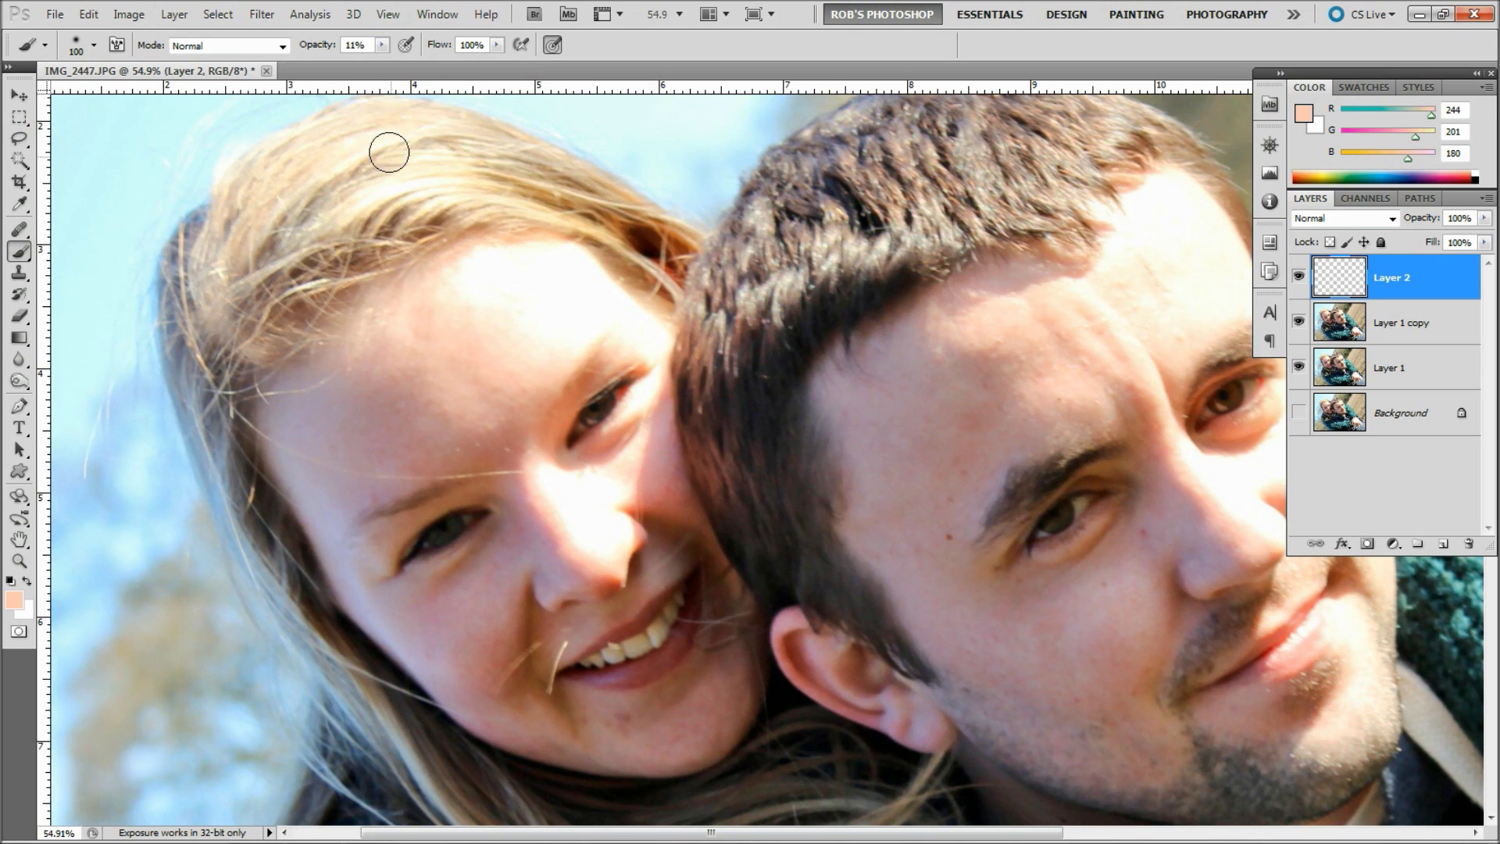
drag(311, 43, 406, 53)
mouse_move(481, 294)
mouse_down()
mouse_move(482, 275)
mouse_move(462, 281)
mouse_move(495, 265)
mouse_move(482, 260)
mouse_move(462, 288)
mouse_move(555, 349)
mouse_move(593, 322)
mouse_move(565, 261)
mouse_move(509, 268)
mouse_move(557, 323)
mouse_up()
- Paint toward the hairline with a 45 brush, then the nose-bridge highlight with an 80 brush
key(bracketleft)
key(bracketleft)
key(bracketleft)
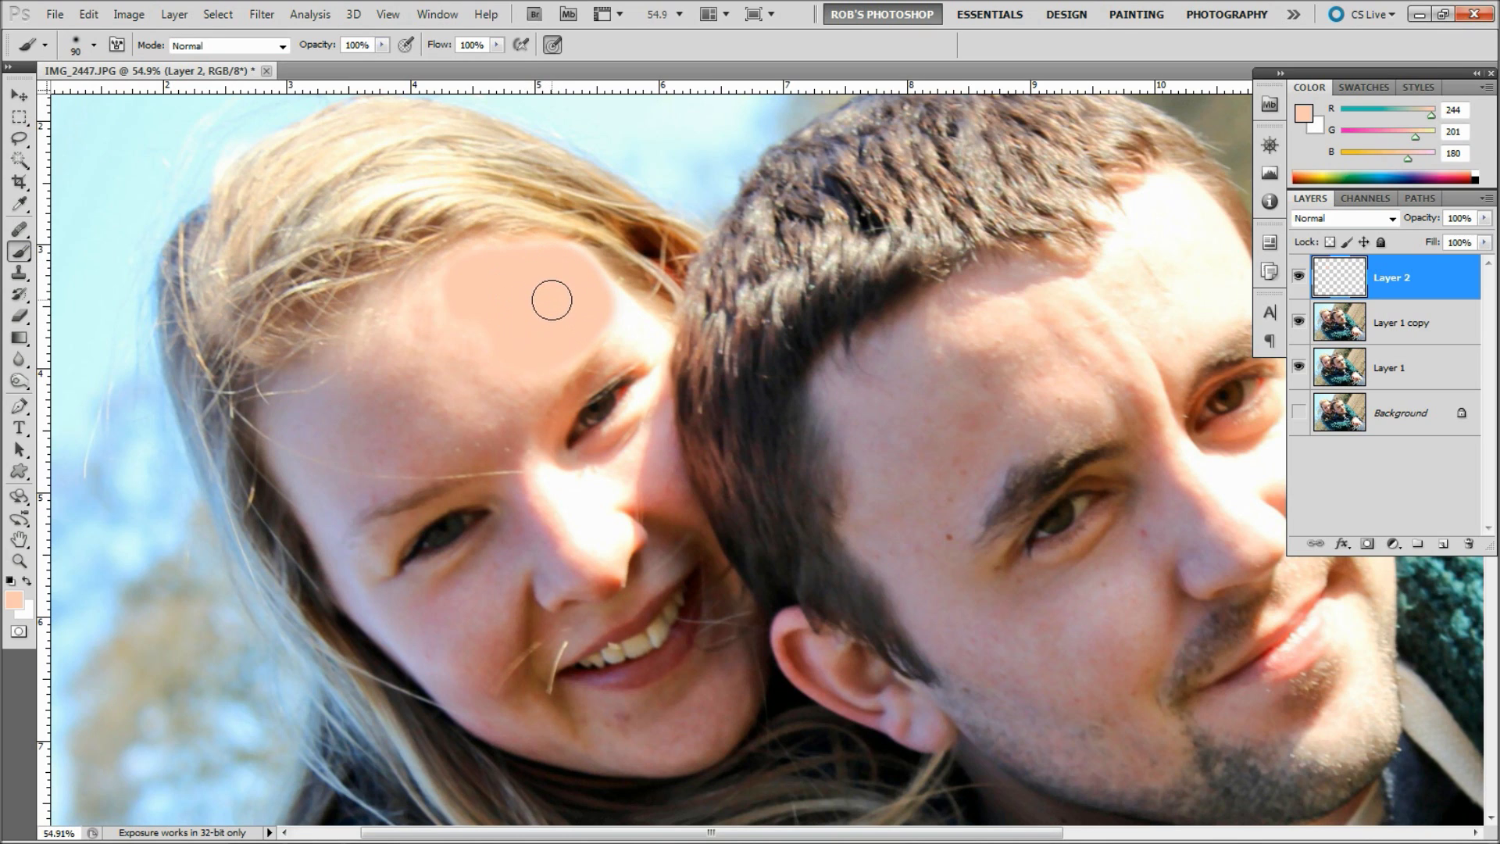
key(bracketleft)
key(bracketleft)
key(bracketleft)
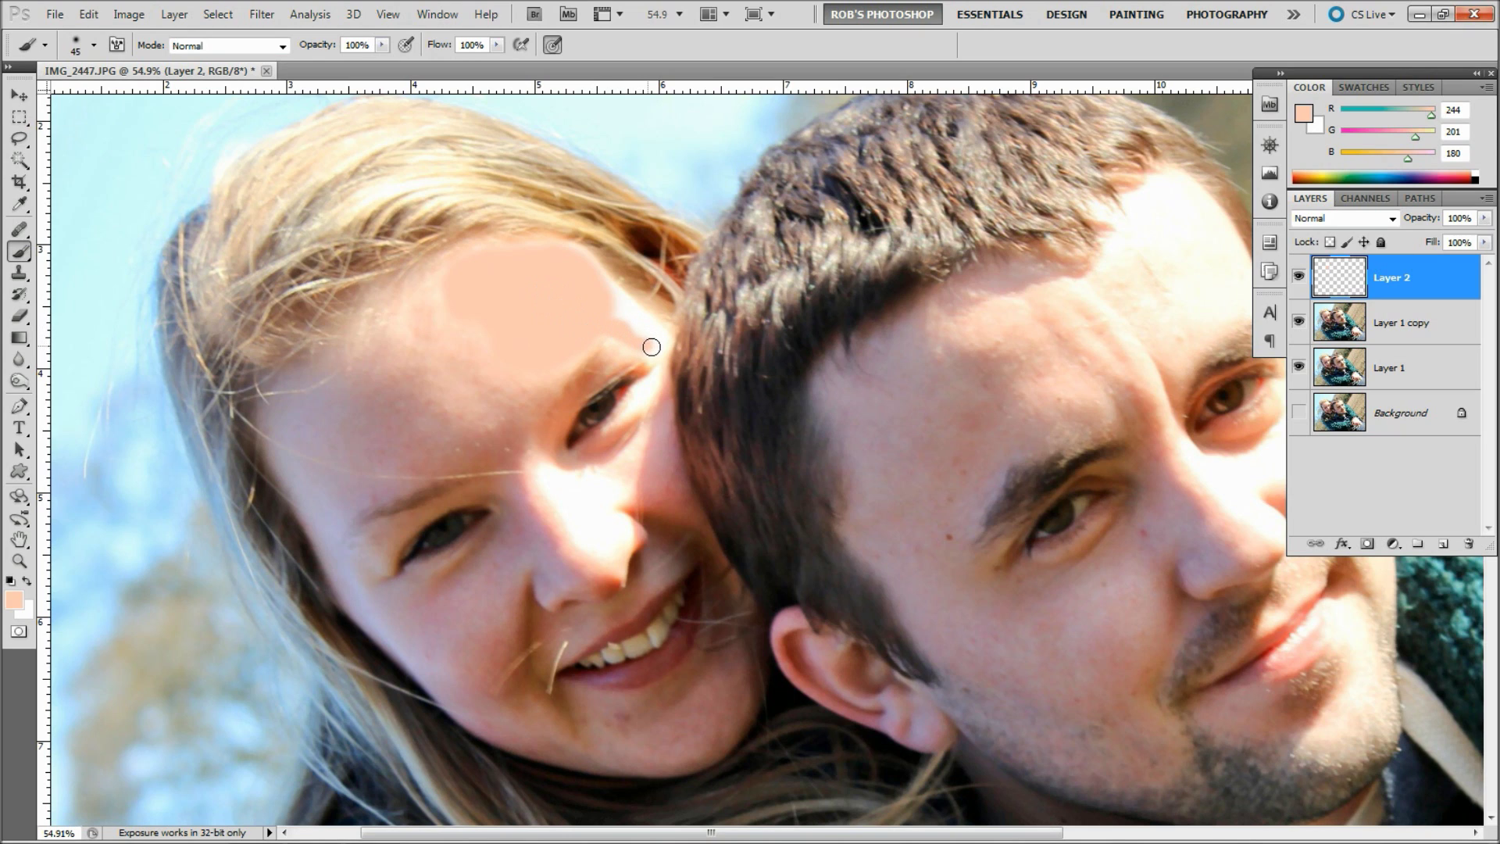
mouse_move(661, 346)
mouse_down()
mouse_move(613, 314)
mouse_move(646, 332)
mouse_move(576, 258)
mouse_up()
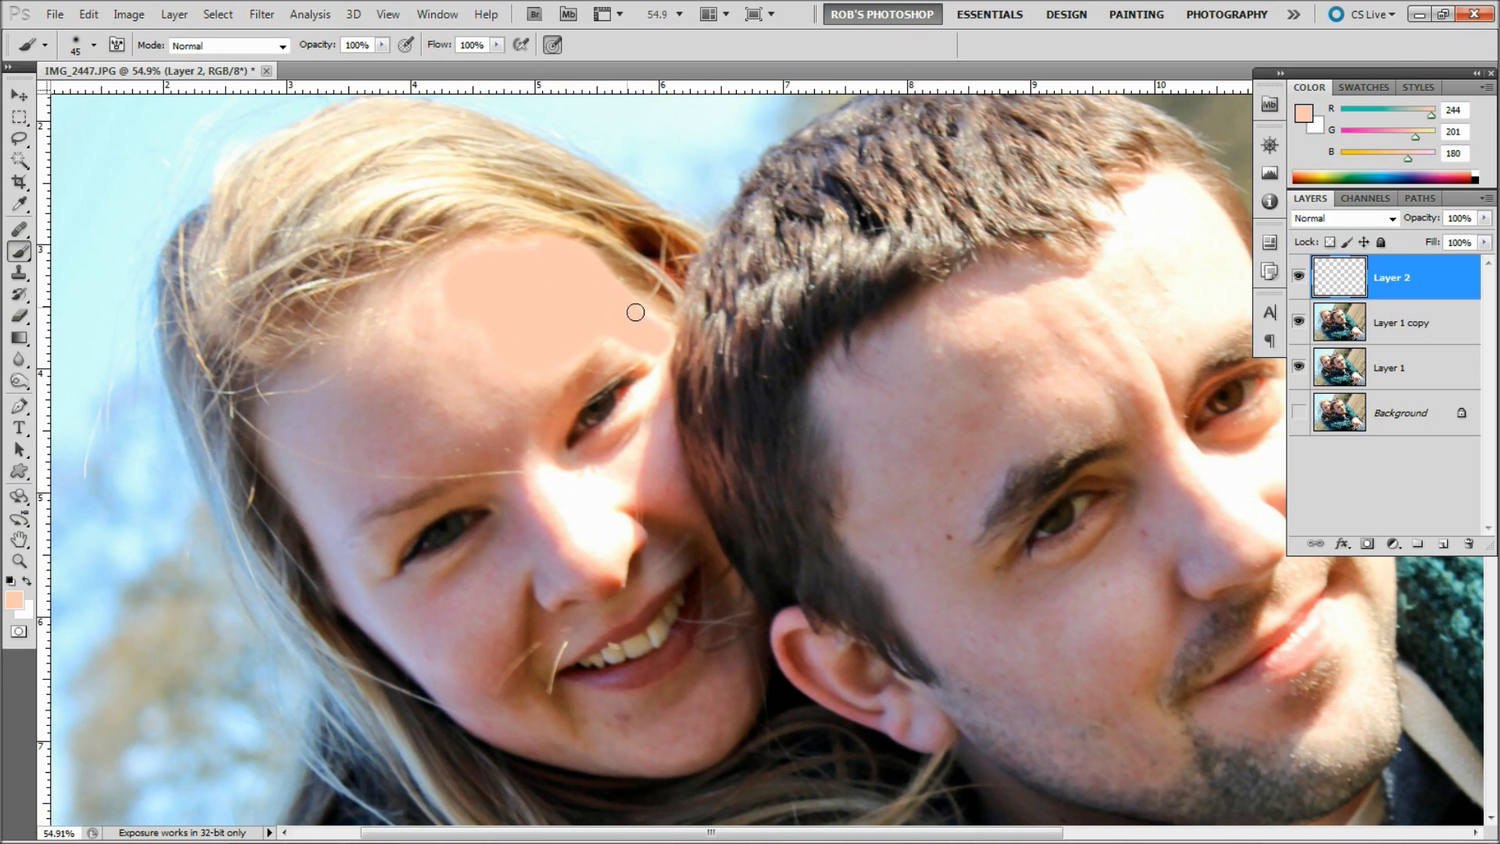
mouse_move(651, 327)
mouse_down()
mouse_move(660, 345)
mouse_move(614, 332)
mouse_up()
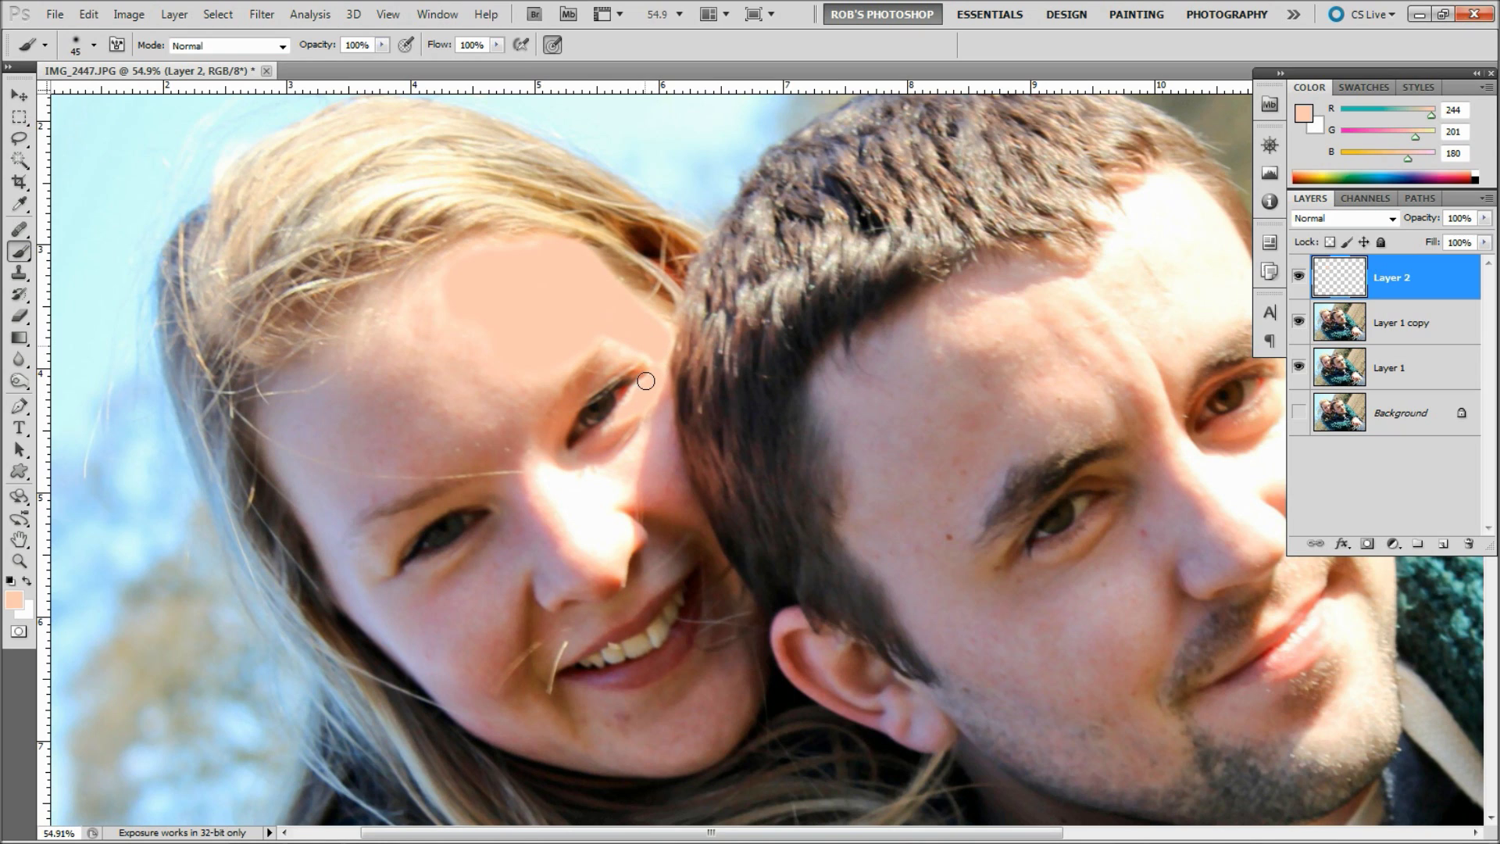
key(bracketright)
key(bracketright)
key(bracketright)
key(bracketright)
mouse_move(536, 475)
mouse_down()
mouse_move(596, 554)
mouse_move(612, 545)
mouse_move(605, 508)
mouse_move(571, 491)
mouse_move(614, 479)
mouse_up()
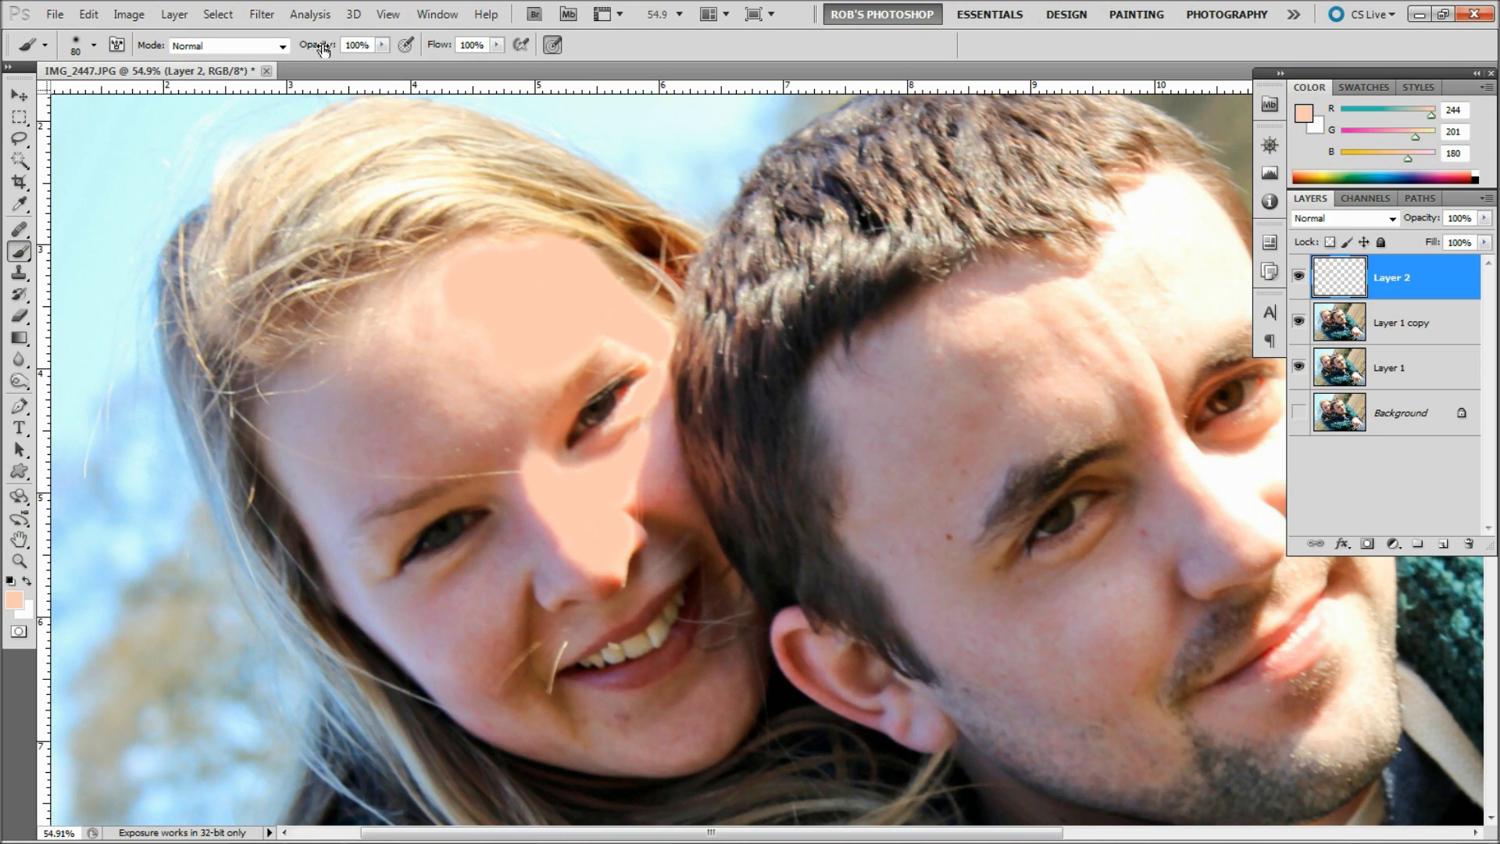
- At 66% brush opacity, add more peach paint across the forehead and down the nose bridge
drag(323, 49, 274, 49)
mouse_move(450, 295)
mouse_down()
mouse_move(492, 353)
mouse_move(522, 366)
mouse_move(615, 331)
mouse_up()
mouse_move(522, 456)
mouse_down()
mouse_move(580, 560)
mouse_move(621, 489)
mouse_up()
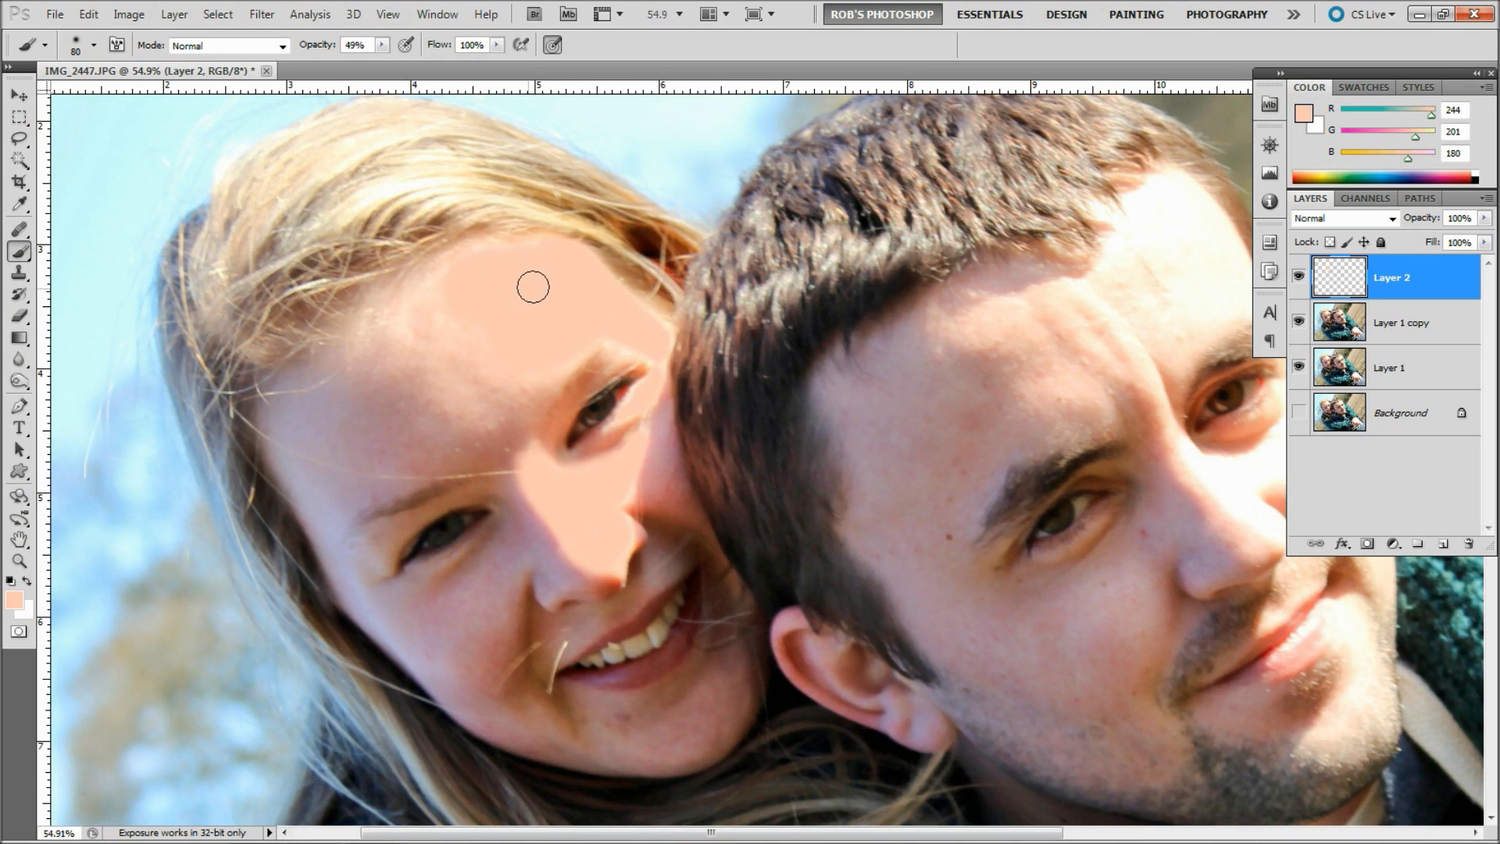
- Set Layer 2's blend mode to Color and make Layer 1 copy the active layer
click(1391, 219)
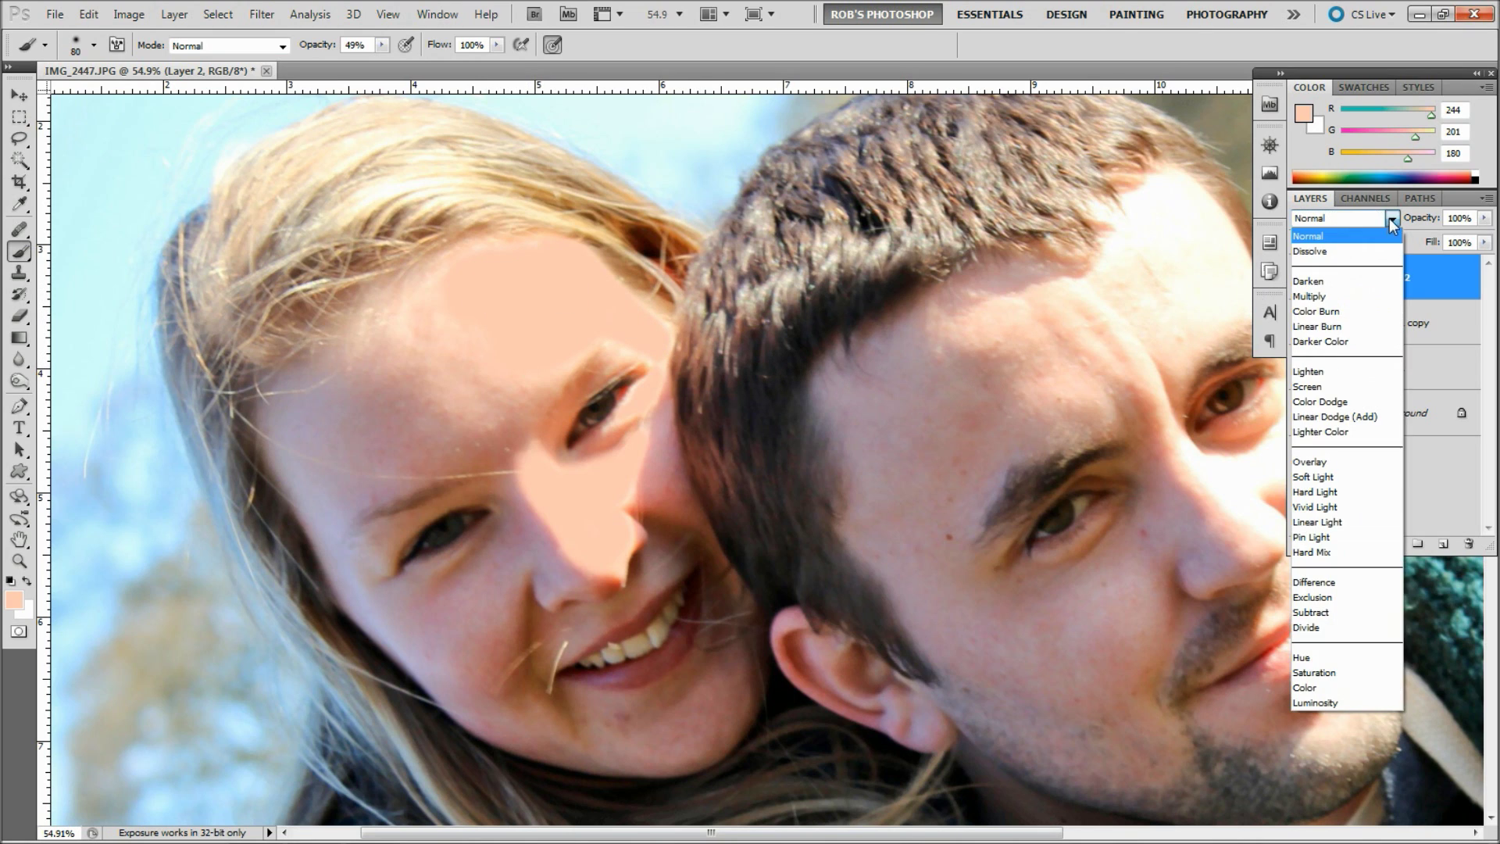
click(1323, 688)
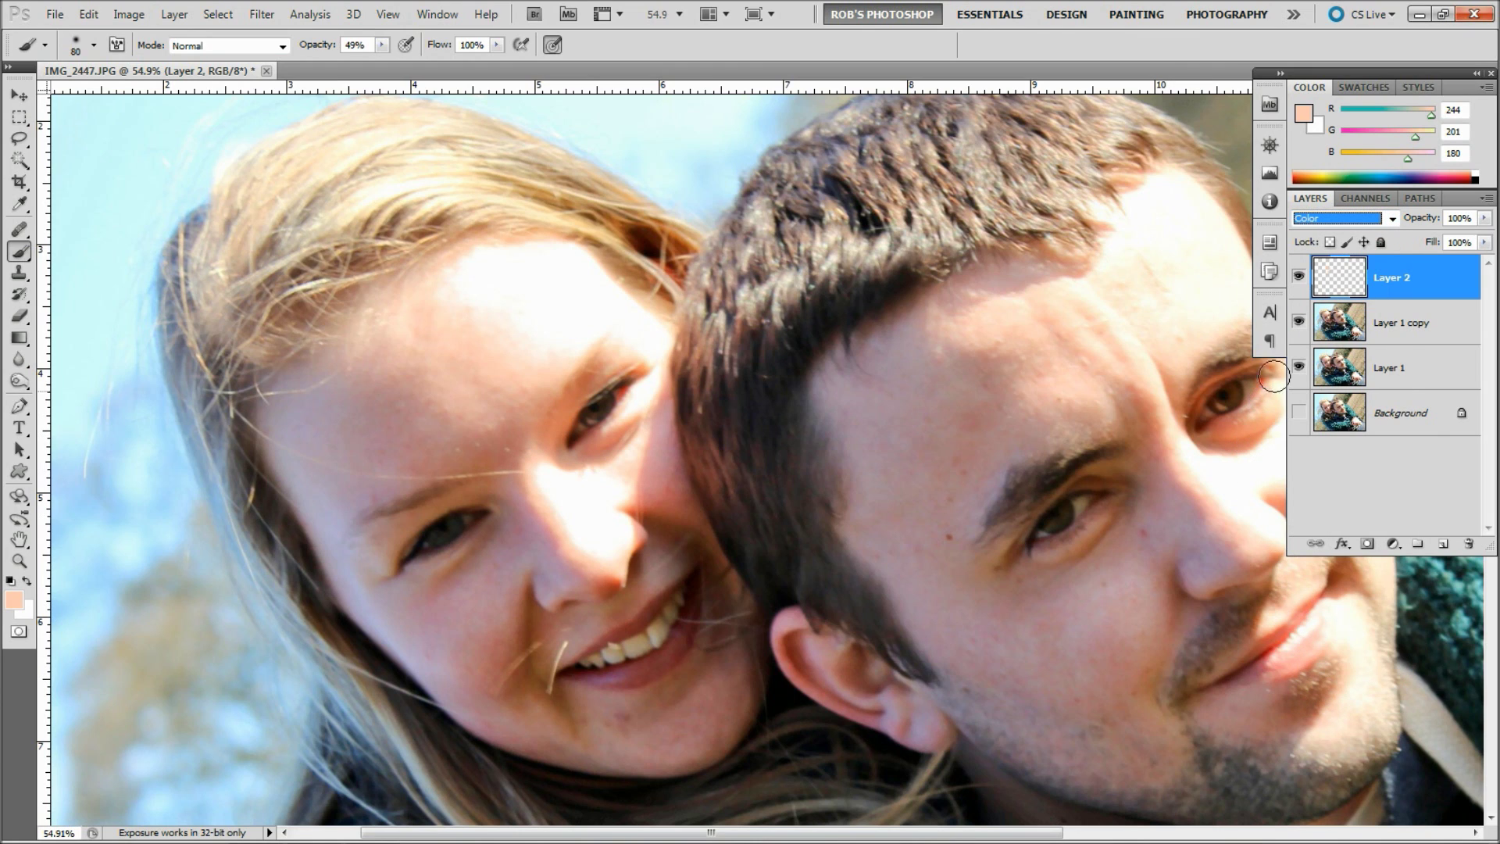
click(1398, 331)
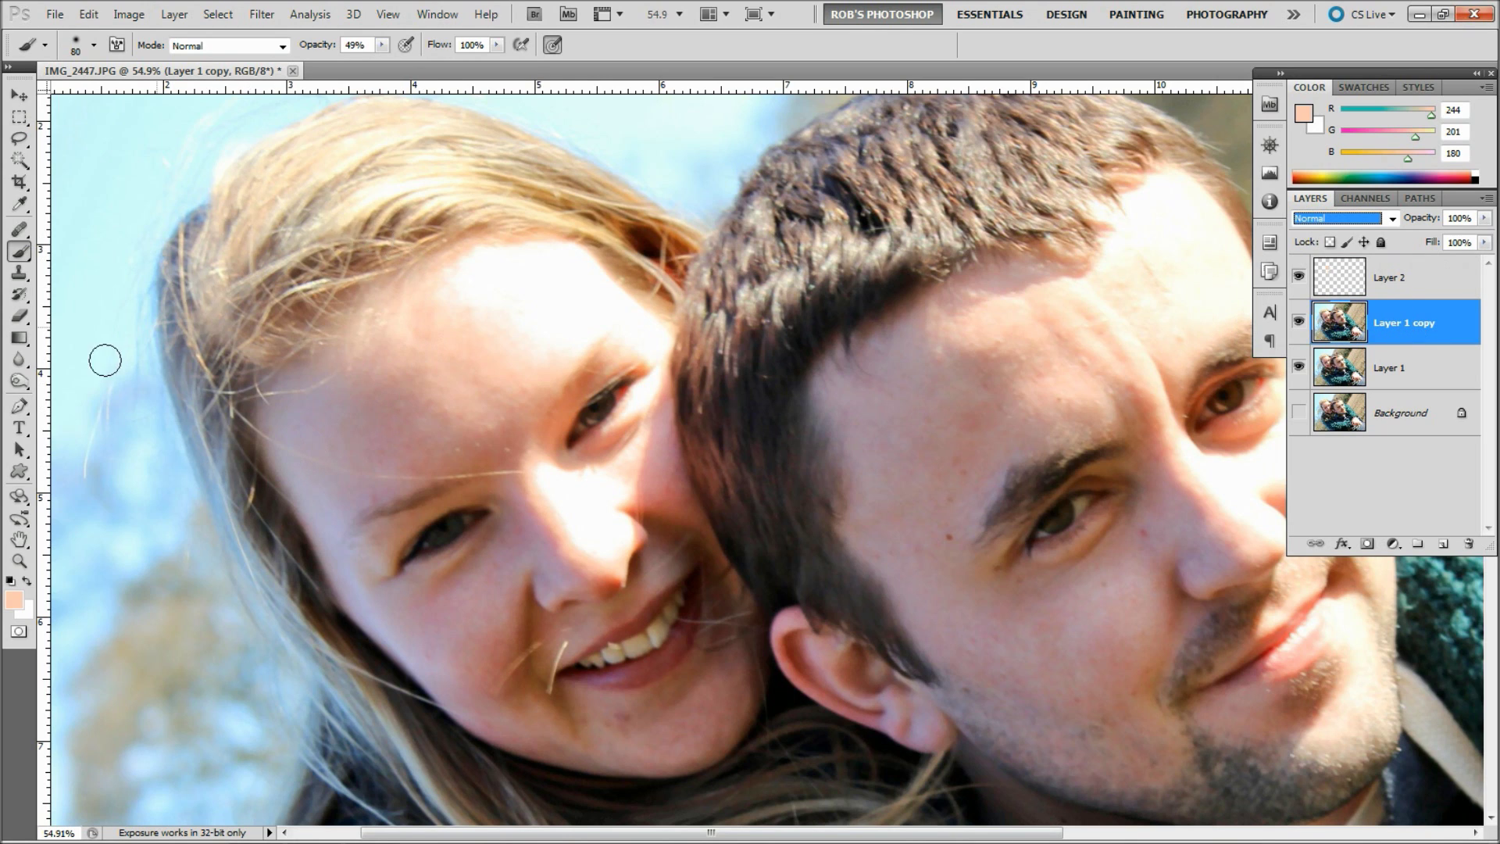
click(19, 383)
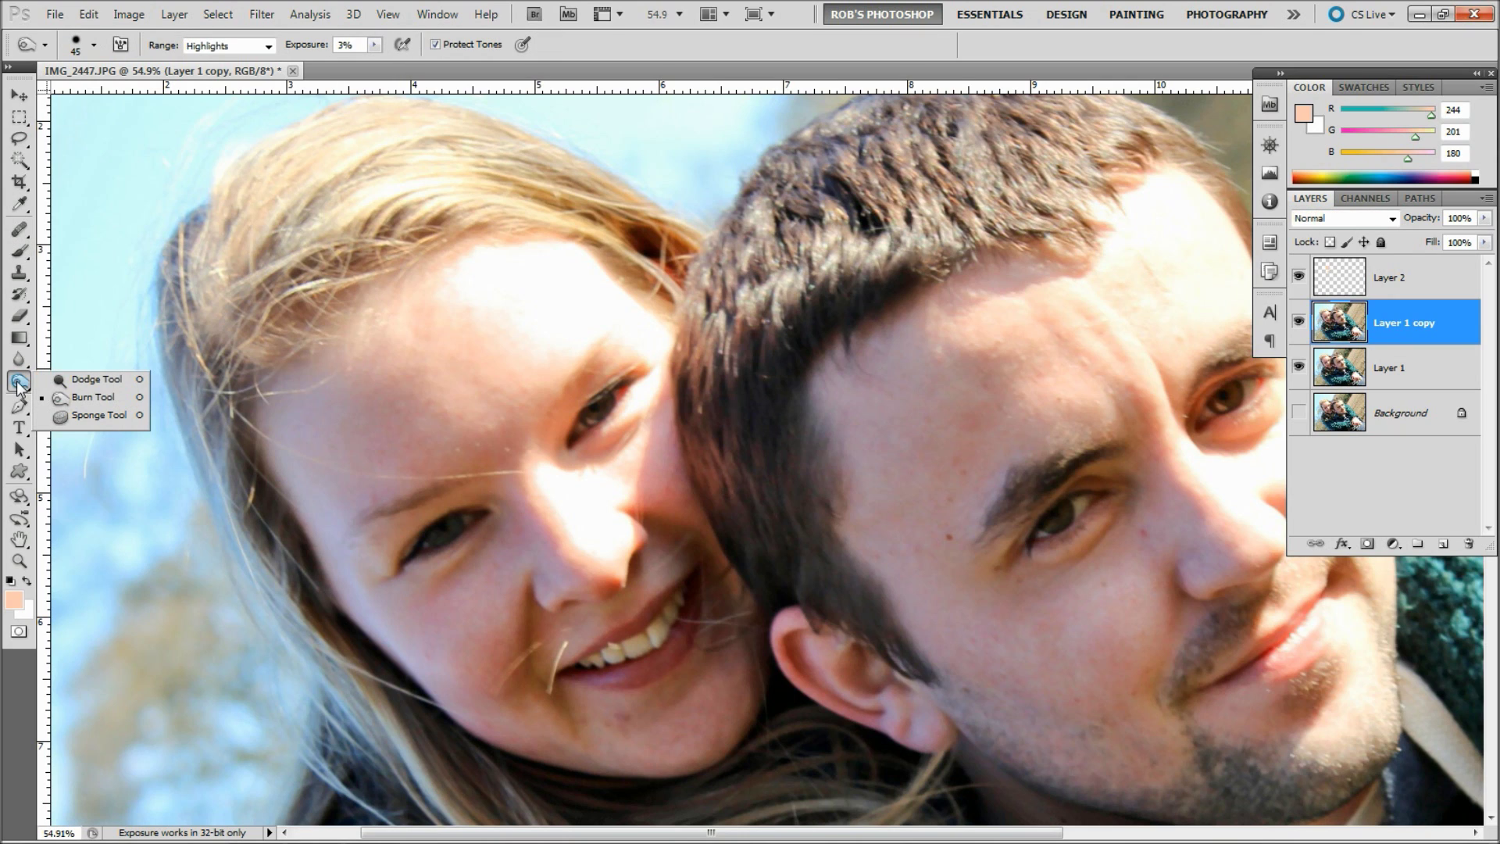
- Choose the Burn Tool with a size-90, 20%-hardness brush and burn the forehead highlights
click(76, 398)
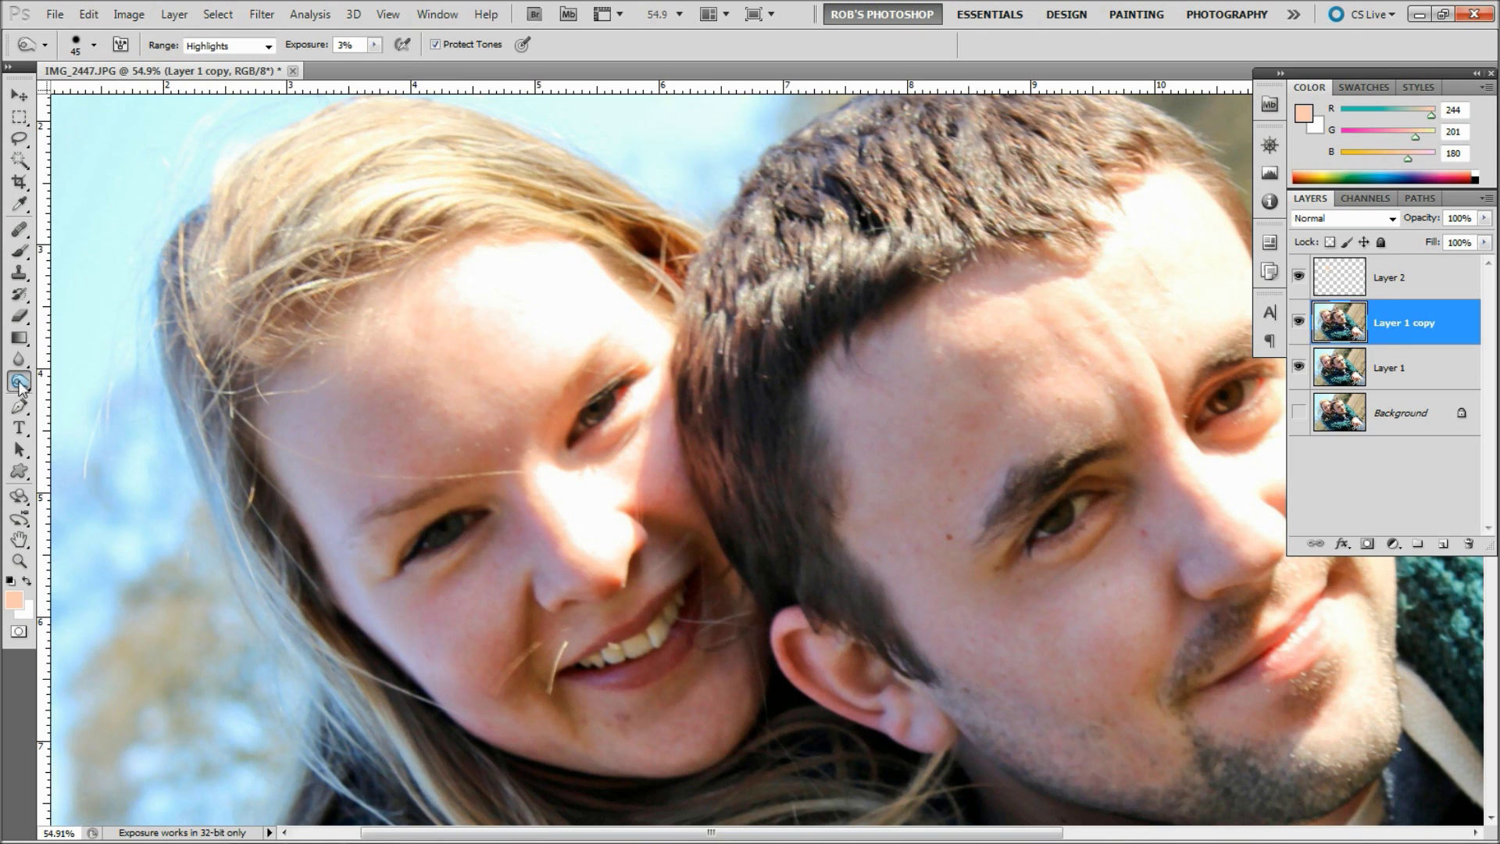
mouse_move(18, 381)
mouse_down()
mouse_move(76, 383)
mouse_move(19, 385)
mouse_up()
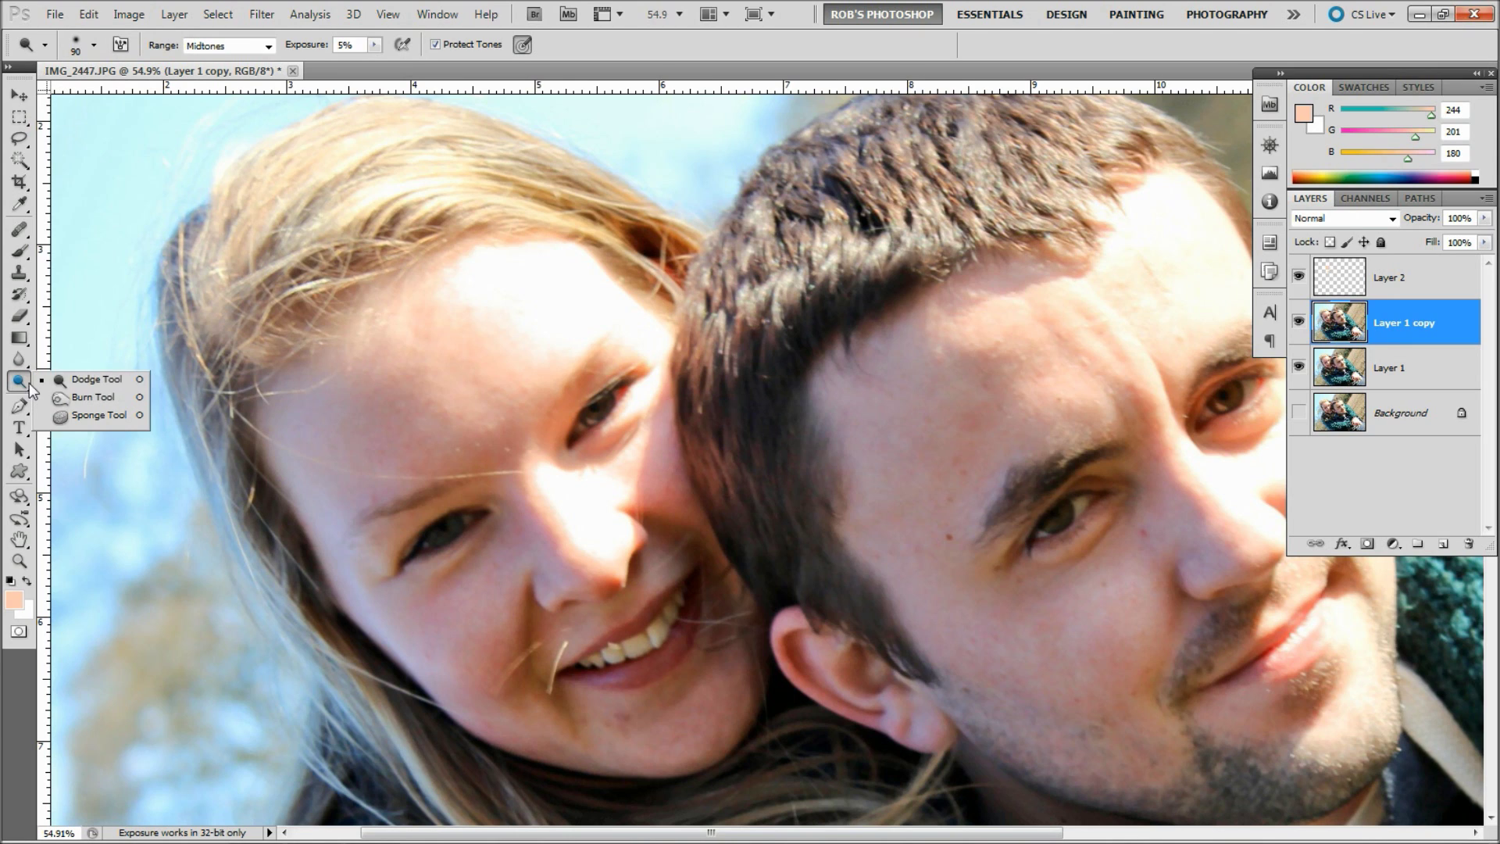
click(77, 400)
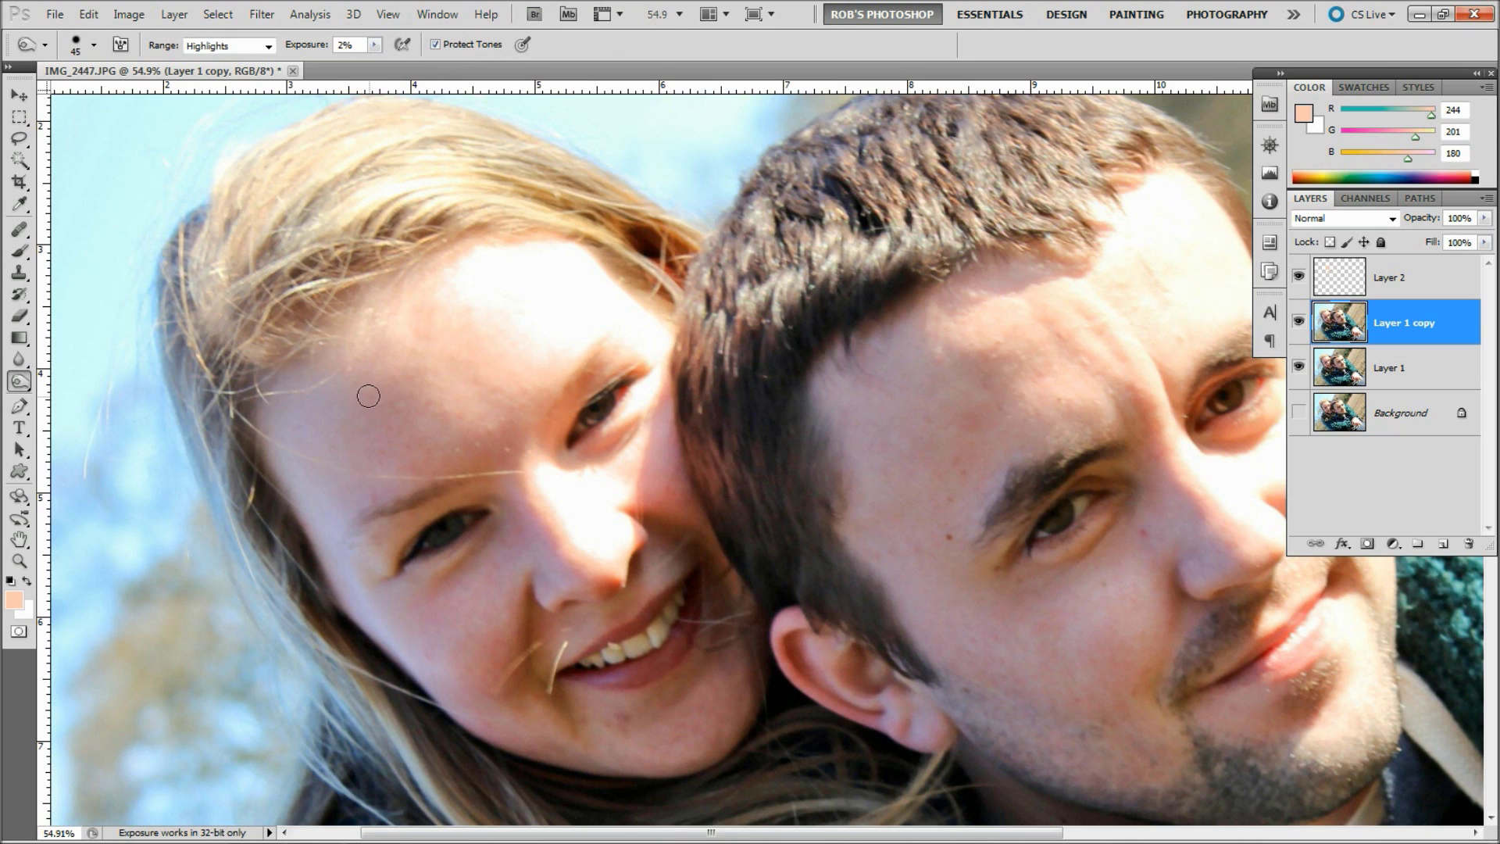
key(bracketright)
key(bracketright)
key(bracketright)
key(bracketright)
right_click(494, 250)
drag(612, 320, 578, 321)
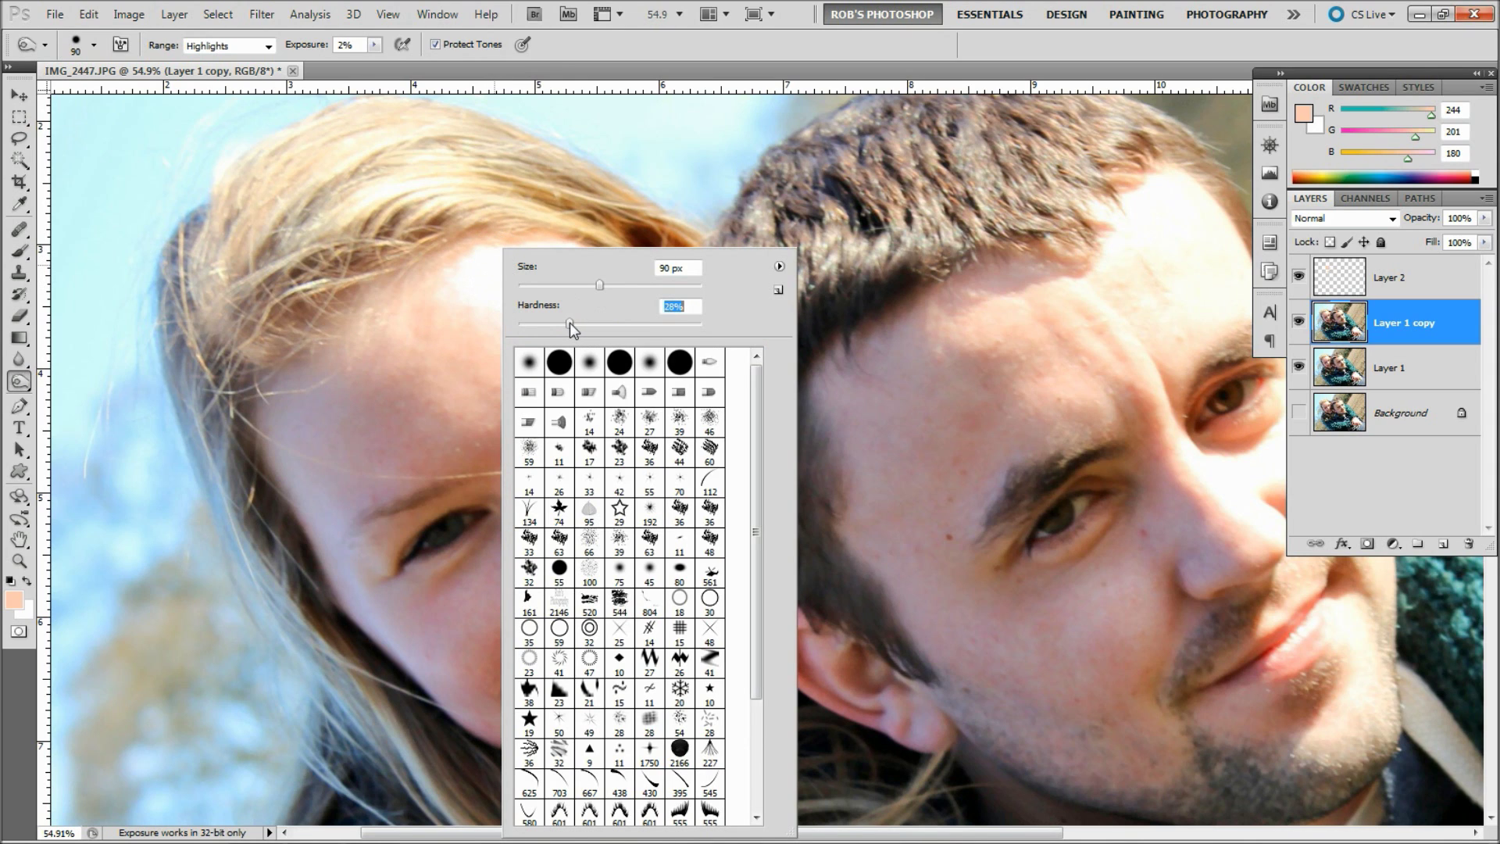
drag(564, 325, 555, 321)
key(Return)
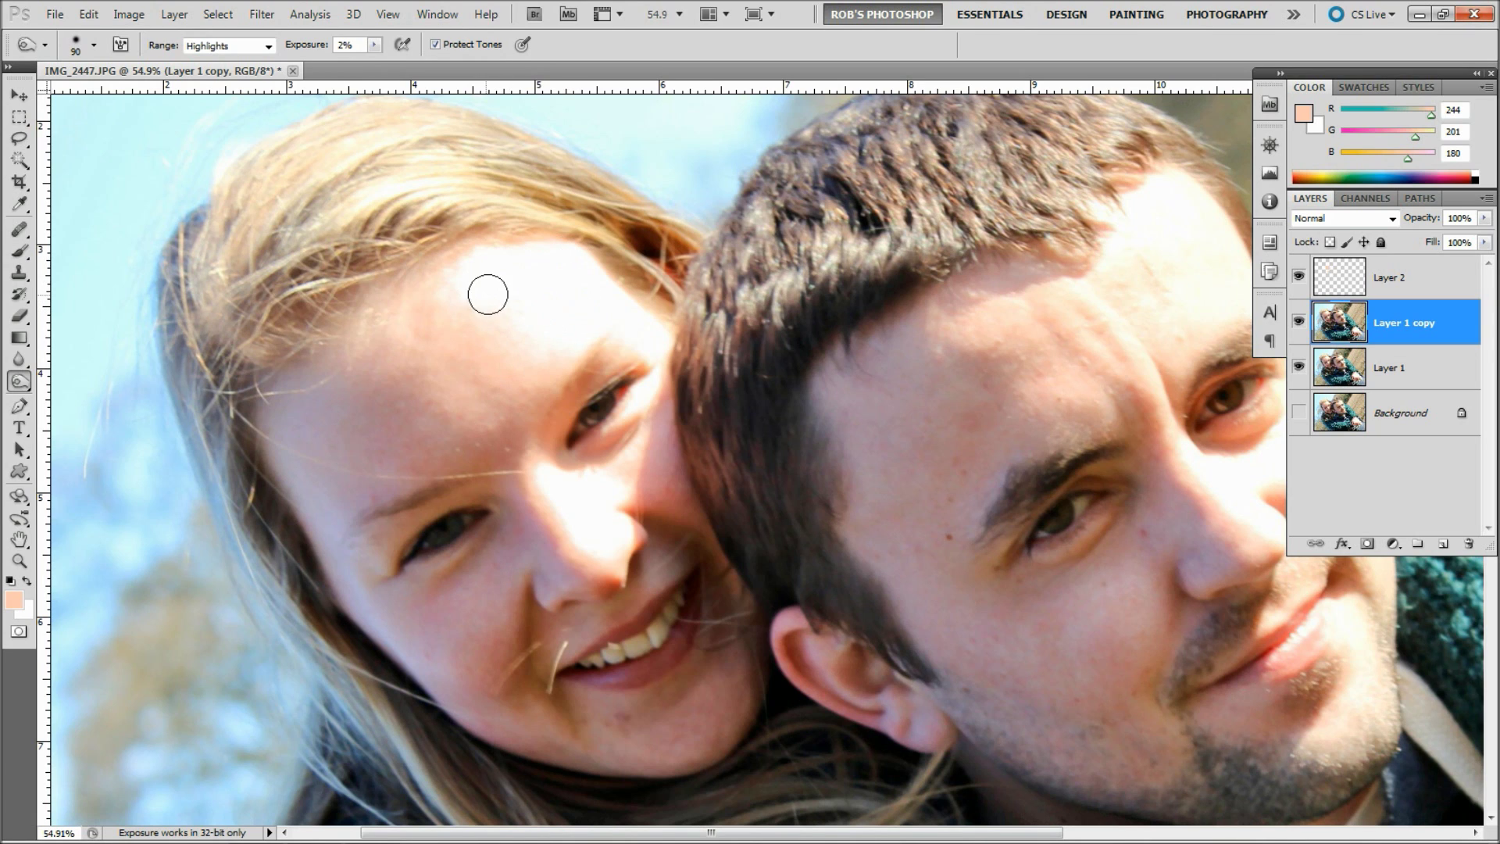
mouse_move(499, 276)
mouse_down()
mouse_move(464, 296)
mouse_move(500, 341)
mouse_move(514, 332)
mouse_move(552, 356)
mouse_move(568, 343)
mouse_move(546, 351)
mouse_move(468, 293)
mouse_move(477, 269)
mouse_move(567, 261)
mouse_move(528, 298)
mouse_move(571, 287)
mouse_move(539, 323)
mouse_move(576, 310)
mouse_move(559, 338)
mouse_move(572, 341)
mouse_move(582, 332)
mouse_move(553, 345)
mouse_move(469, 299)
mouse_move(475, 270)
mouse_move(506, 264)
mouse_move(476, 296)
mouse_move(488, 312)
mouse_move(487, 268)
mouse_move(448, 297)
mouse_move(490, 262)
mouse_move(474, 287)
mouse_move(548, 350)
mouse_move(601, 306)
mouse_move(595, 274)
mouse_move(537, 254)
mouse_move(495, 271)
mouse_move(540, 260)
mouse_move(508, 287)
mouse_move(559, 275)
mouse_move(502, 317)
mouse_move(560, 292)
mouse_move(577, 302)
mouse_move(569, 325)
mouse_move(593, 328)
mouse_move(602, 298)
mouse_move(576, 260)
mouse_move(505, 254)
mouse_move(536, 268)
mouse_move(563, 338)
mouse_move(556, 368)
mouse_up()
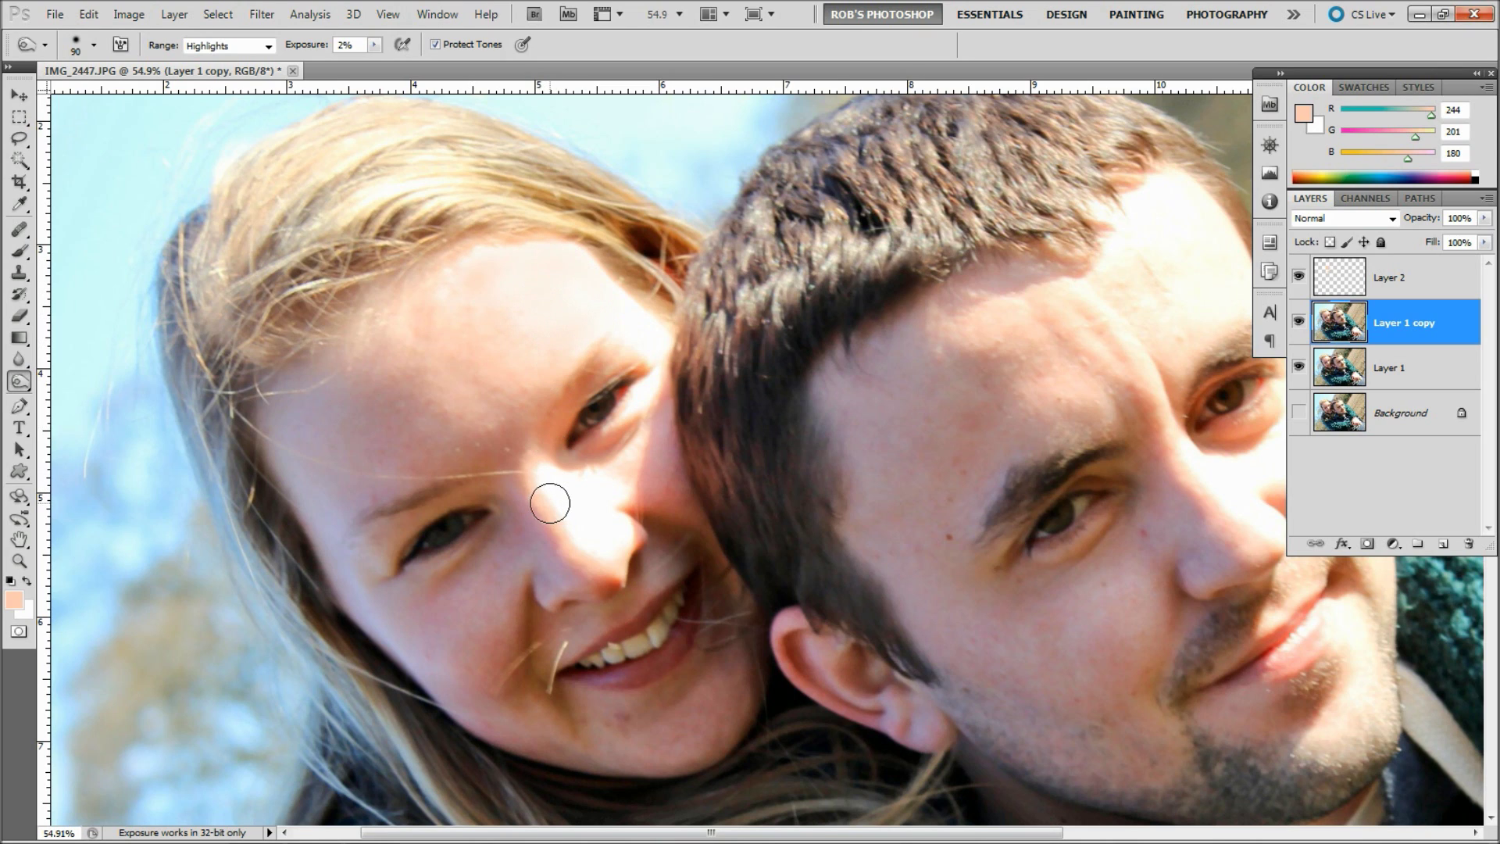
- Burn down the nose-tip highlight with a 70 brush, resizing to 125 and back to 70
key(bracketleft)
key(bracketleft)
mouse_move(547, 478)
mouse_down()
mouse_move(594, 552)
mouse_move(609, 546)
mouse_move(612, 526)
mouse_move(595, 541)
mouse_move(547, 476)
mouse_move(578, 536)
mouse_move(588, 544)
mouse_move(546, 470)
mouse_move(572, 511)
mouse_move(553, 481)
mouse_move(615, 488)
mouse_move(604, 543)
mouse_move(550, 476)
mouse_move(612, 491)
mouse_move(602, 547)
mouse_move(564, 513)
mouse_move(584, 548)
mouse_move(543, 466)
mouse_move(558, 510)
mouse_move(543, 475)
mouse_move(616, 479)
mouse_move(617, 494)
mouse_move(637, 446)
mouse_move(608, 397)
mouse_move(598, 298)
mouse_move(644, 338)
mouse_move(575, 266)
mouse_move(646, 325)
mouse_move(589, 257)
mouse_move(528, 265)
mouse_move(502, 294)
mouse_move(575, 281)
mouse_move(642, 392)
mouse_up()
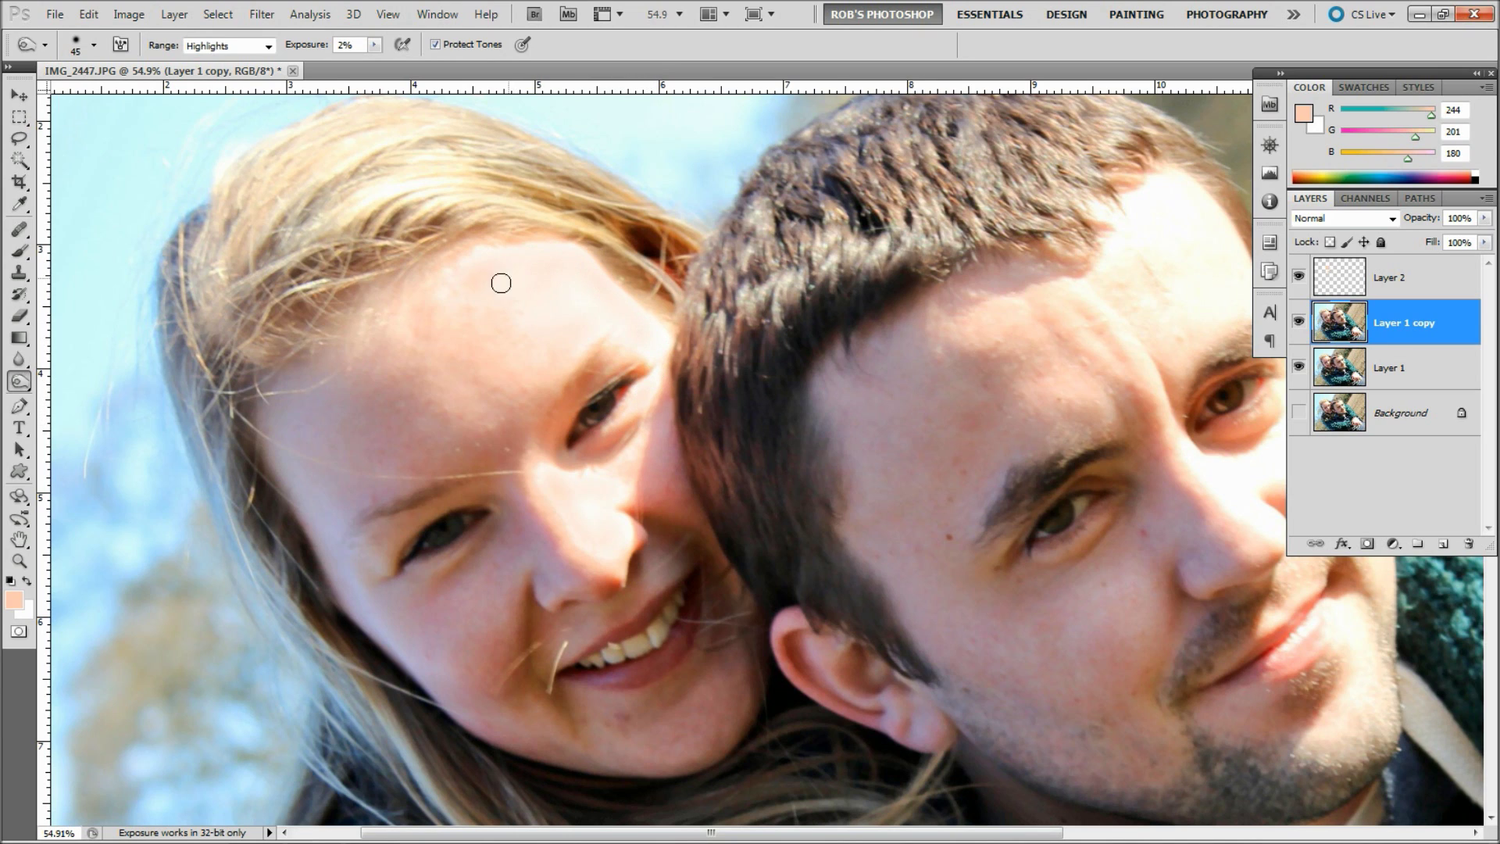
key(bracketright)
key(bracketright)
key(bracketright)
key(bracketright)
key(bracketright)
key(bracketright)
key(bracketright)
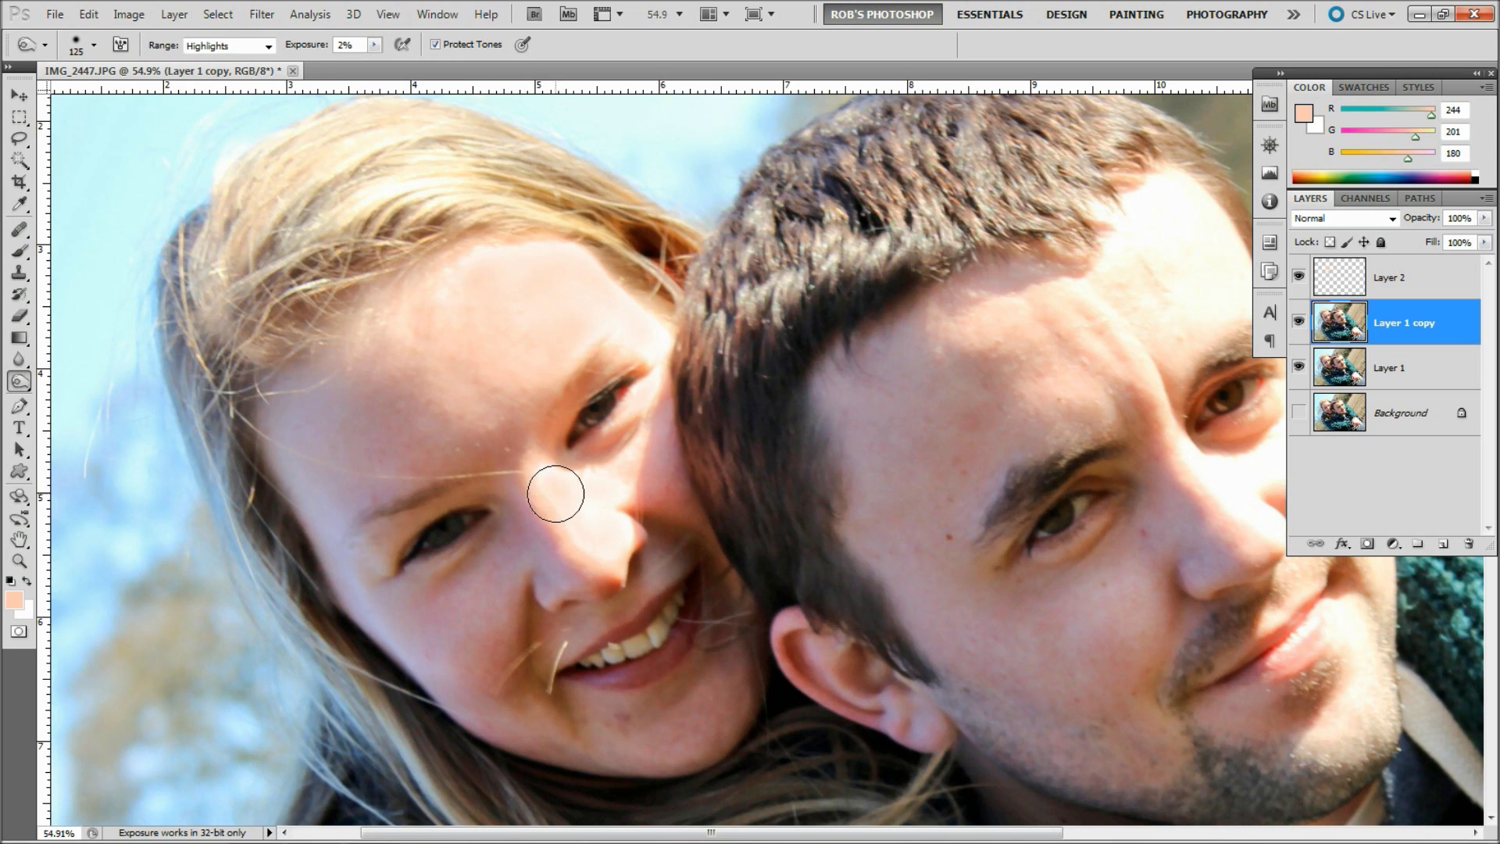
key(bracketleft)
key(bracketleft)
key(bracketleft)
key(bracketleft)
- Burn the highlights along the nose, then shrink the brush to 45 for the eye corner
mouse_move(553, 502)
mouse_down()
mouse_move(593, 553)
mouse_move(615, 537)
mouse_move(603, 508)
mouse_move(619, 491)
mouse_move(599, 474)
mouse_move(609, 502)
mouse_move(592, 485)
mouse_move(560, 491)
mouse_move(544, 468)
mouse_move(597, 567)
mouse_move(619, 523)
mouse_move(552, 501)
mouse_move(533, 461)
mouse_move(596, 561)
mouse_move(611, 530)
mouse_move(603, 486)
mouse_move(537, 458)
mouse_move(590, 553)
mouse_move(575, 474)
mouse_move(542, 464)
mouse_move(606, 472)
mouse_up()
key(bracketleft)
key(bracketleft)
key(bracketleft)
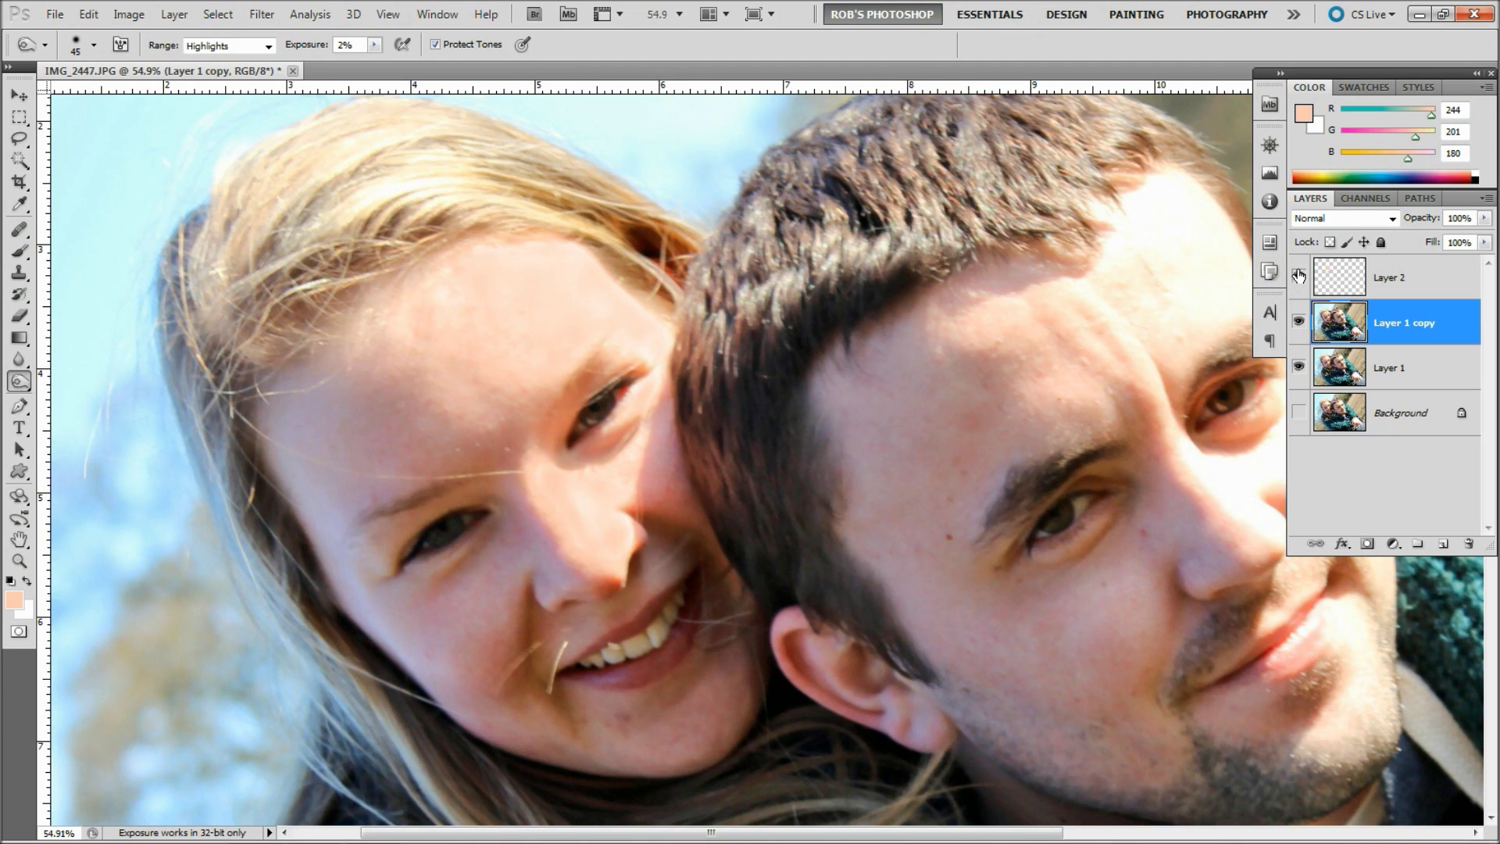
- Toggle Layer 1 copy off and on to compare, show Layer 2, and duplicate Layer 1 copy
click(1298, 322)
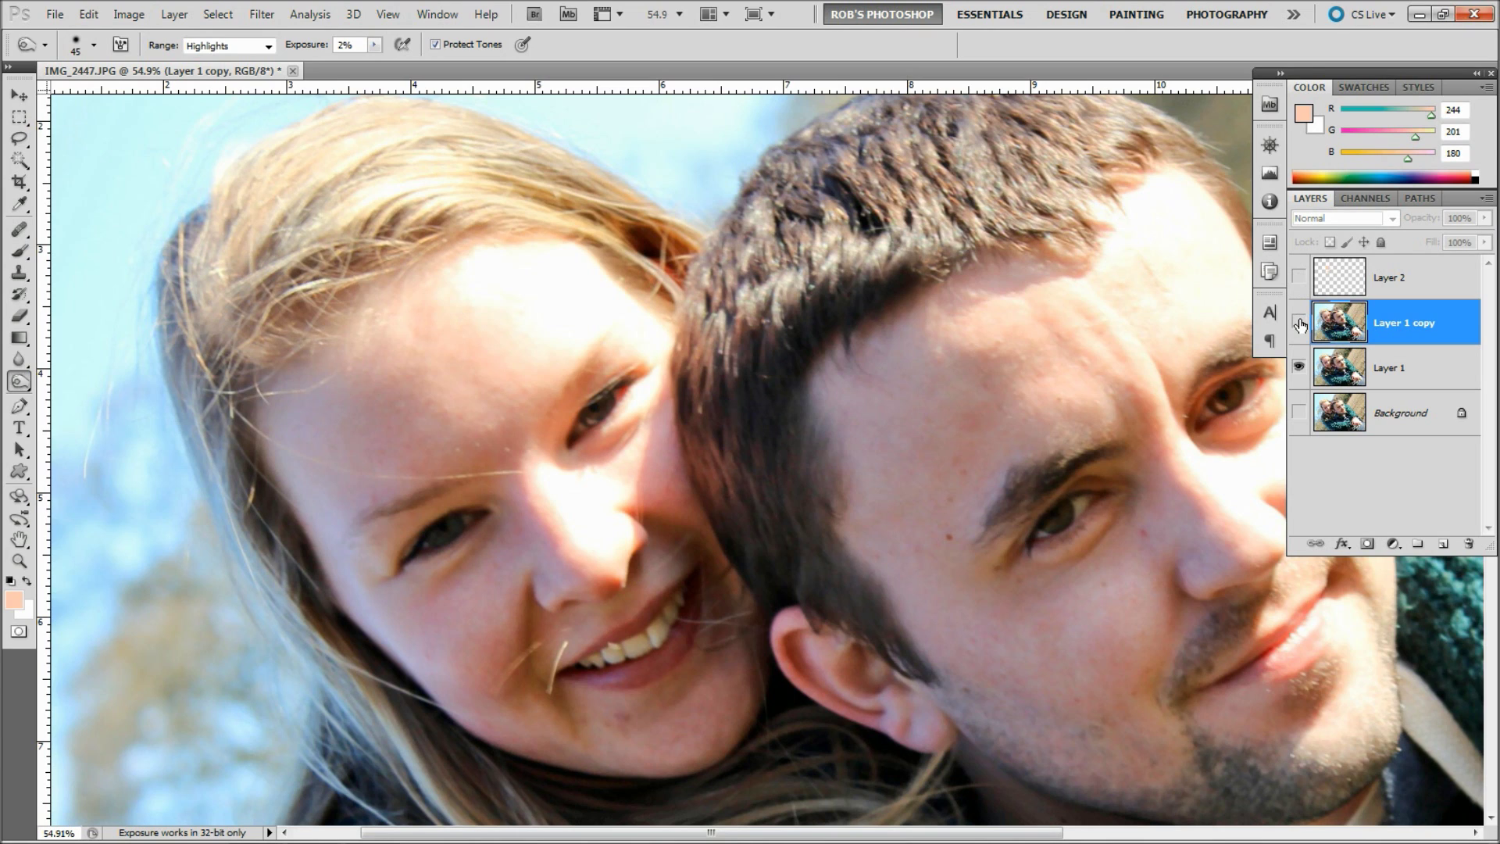
click(1299, 322)
click(1295, 289)
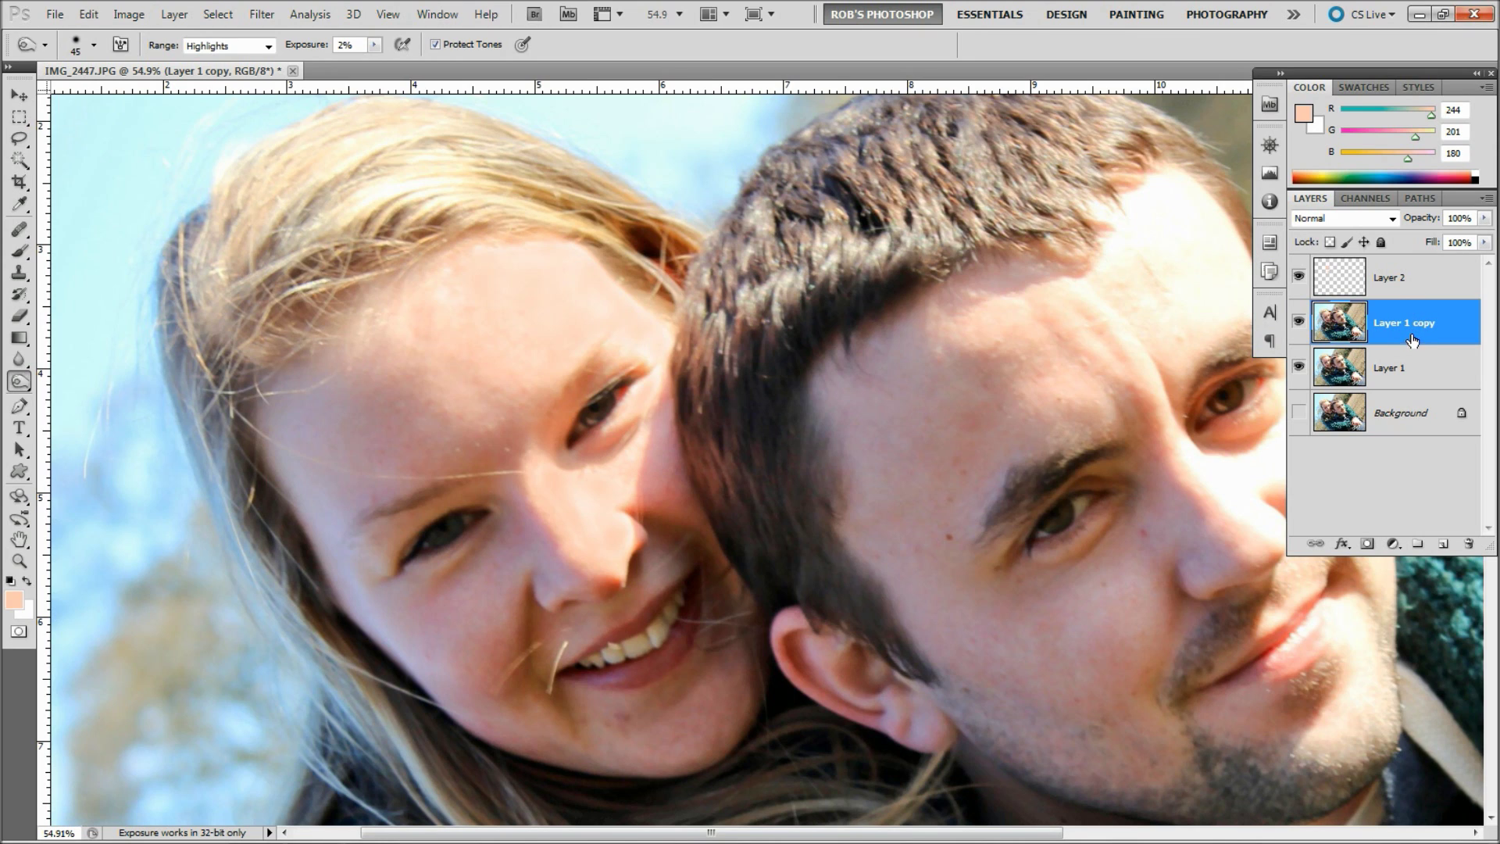
key(ctrl+j)
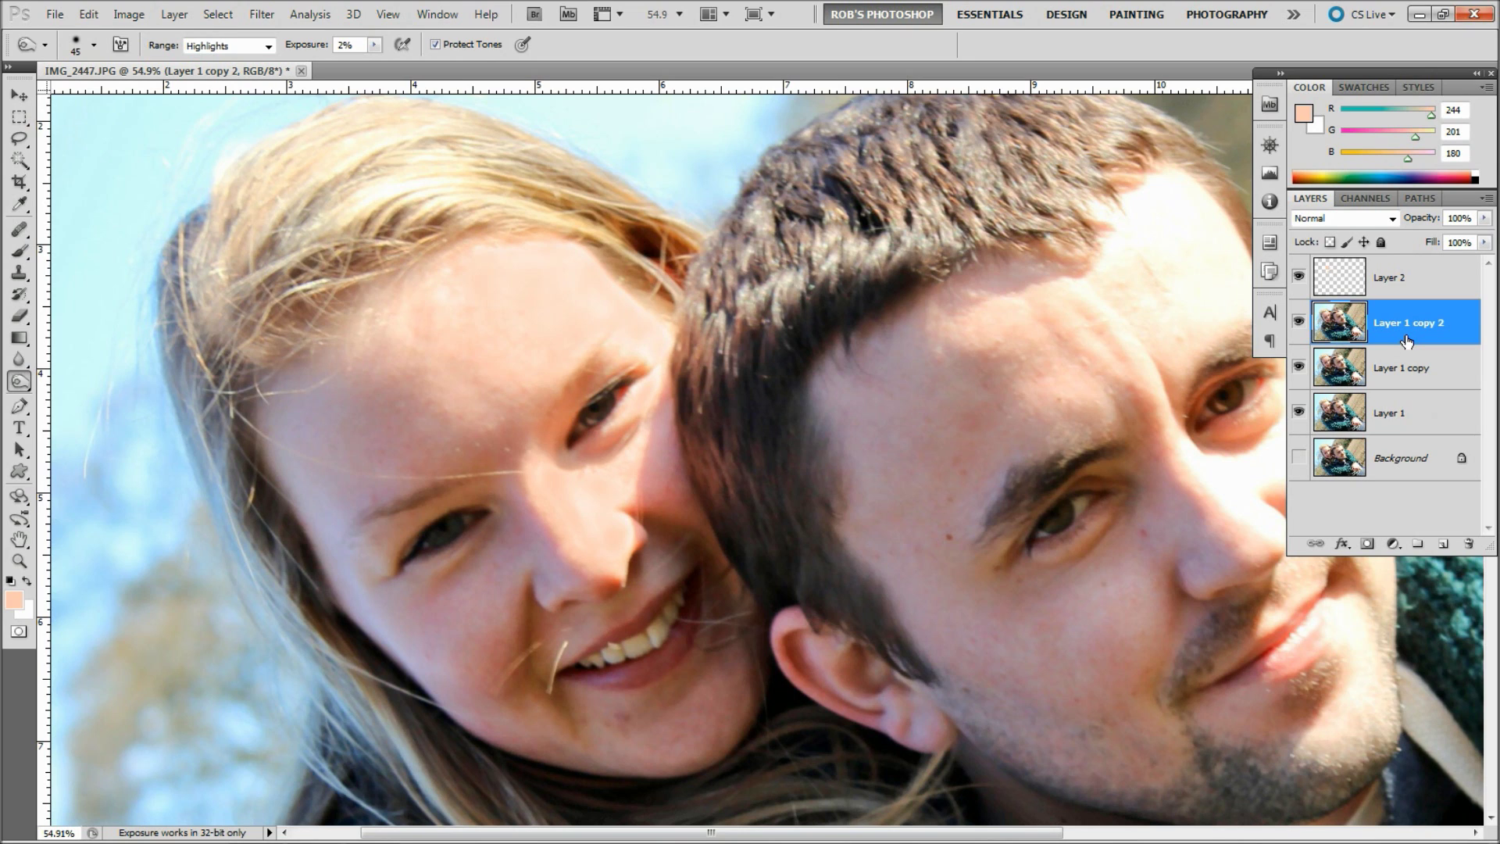
- Apply a Gaussian Blur with a 10-pixel radius to Layer 1 copy 2
click(262, 14)
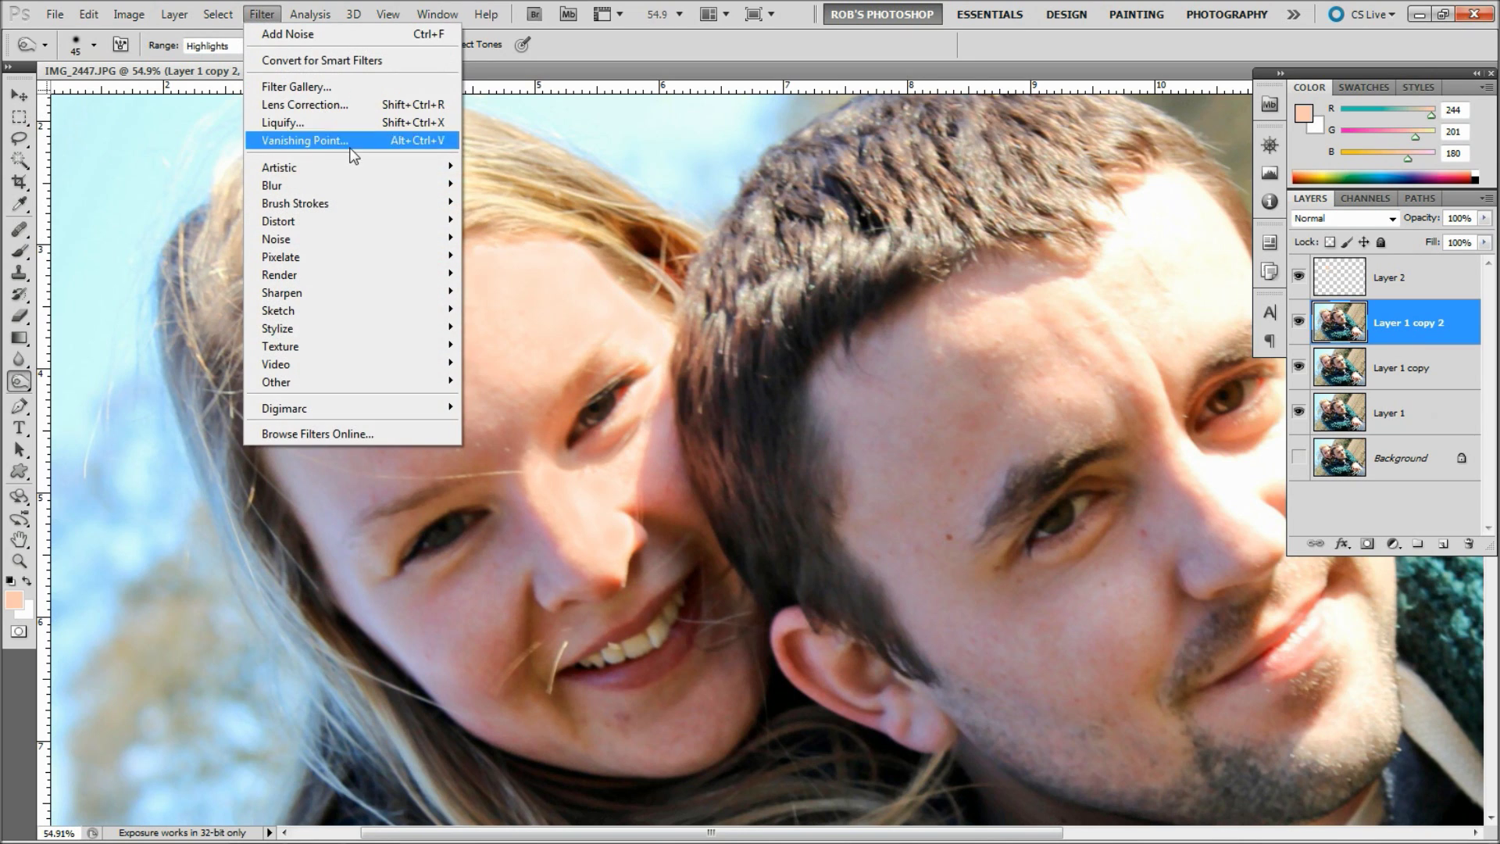
mouse_move(391, 186)
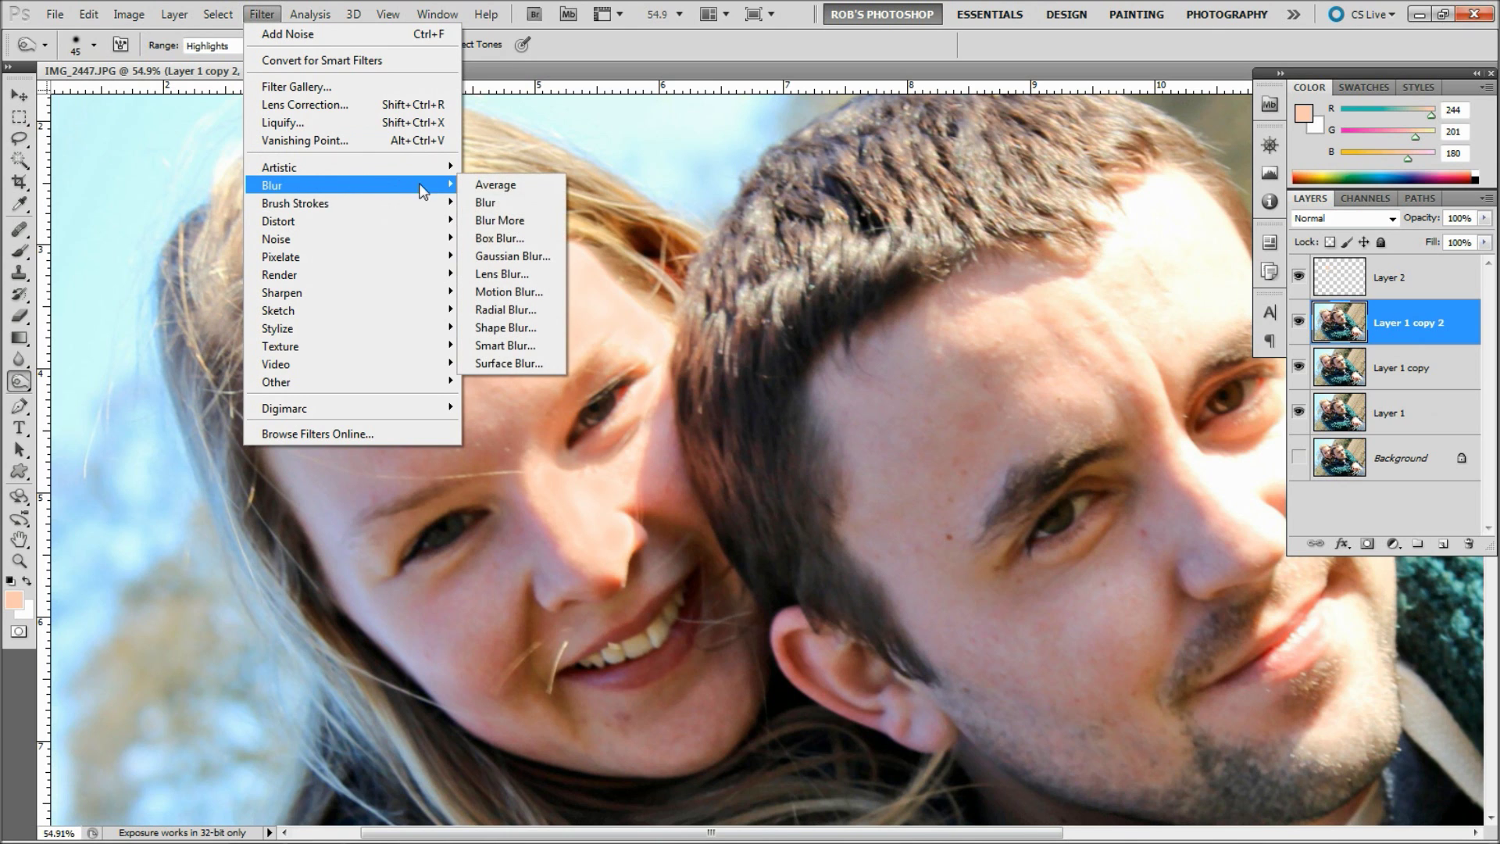
click(499, 252)
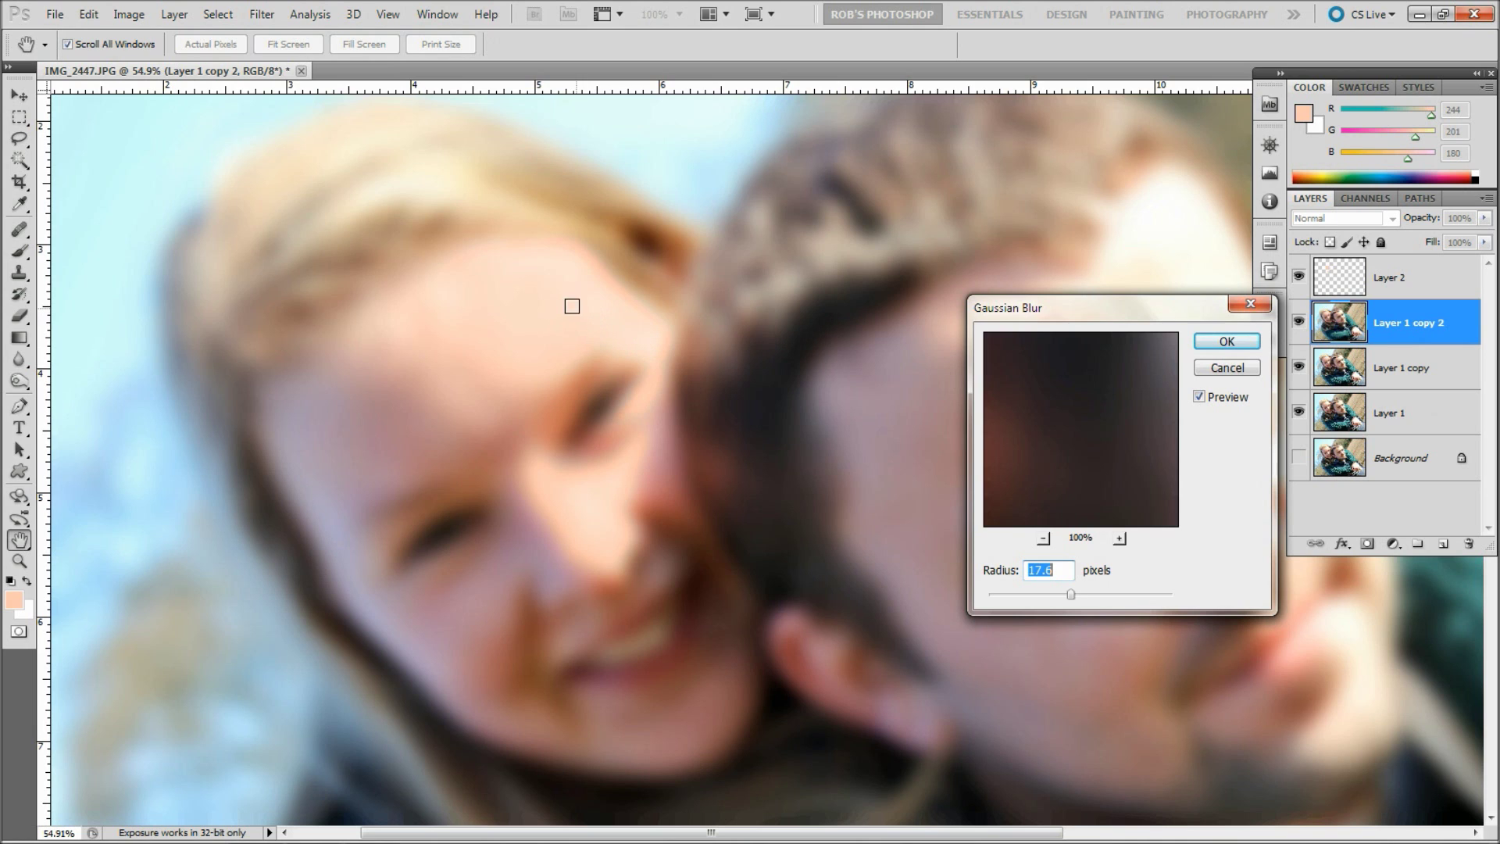
click(1061, 598)
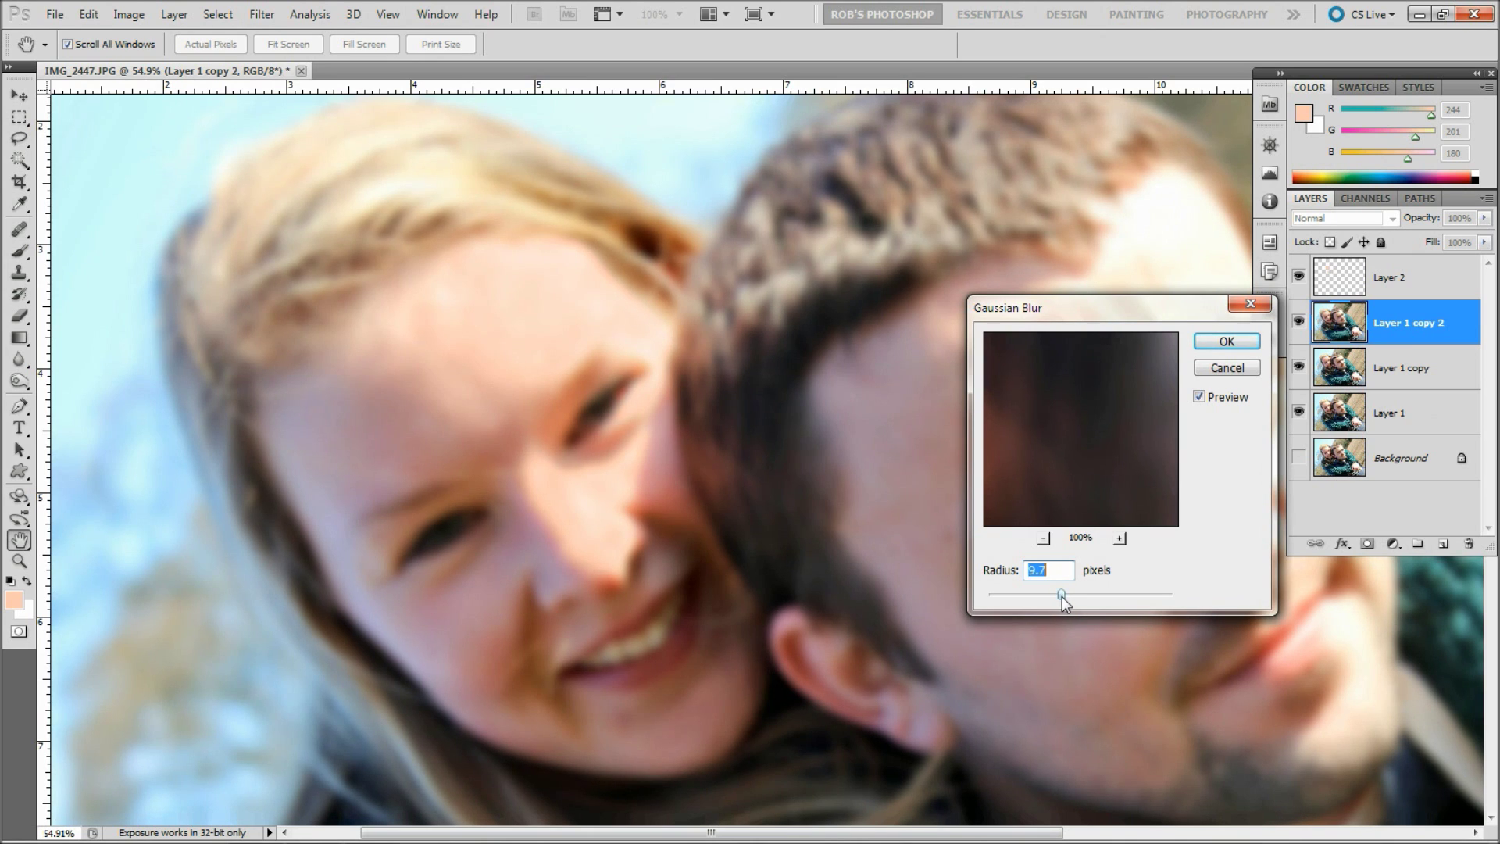
drag(1062, 597, 1063, 597)
click(1227, 341)
key(o)
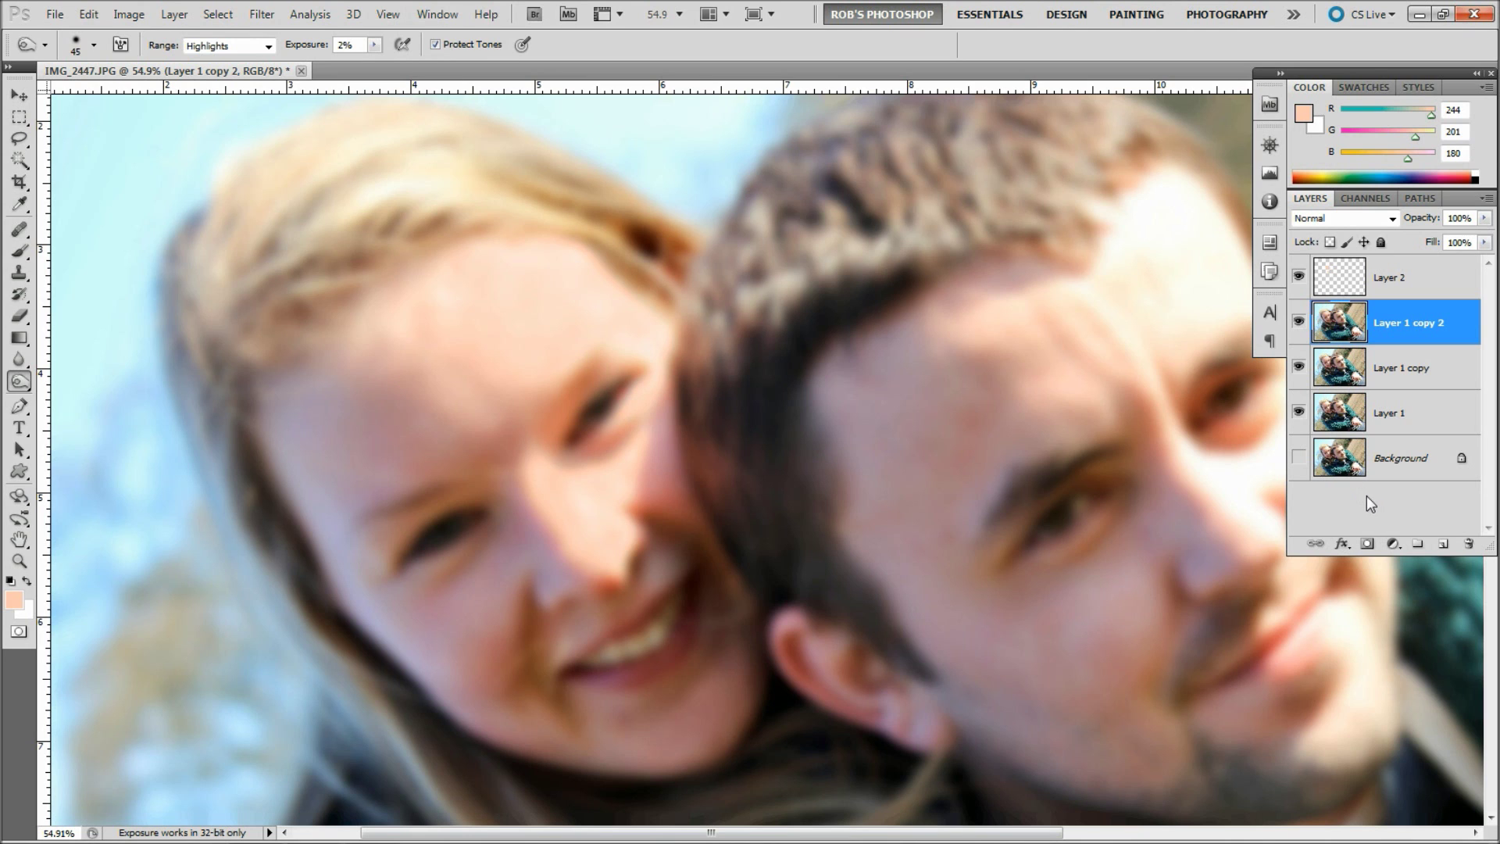
- Give the blurred copy a black layer mask and set the Brush to 36% opacity
alt+click(1367, 545)
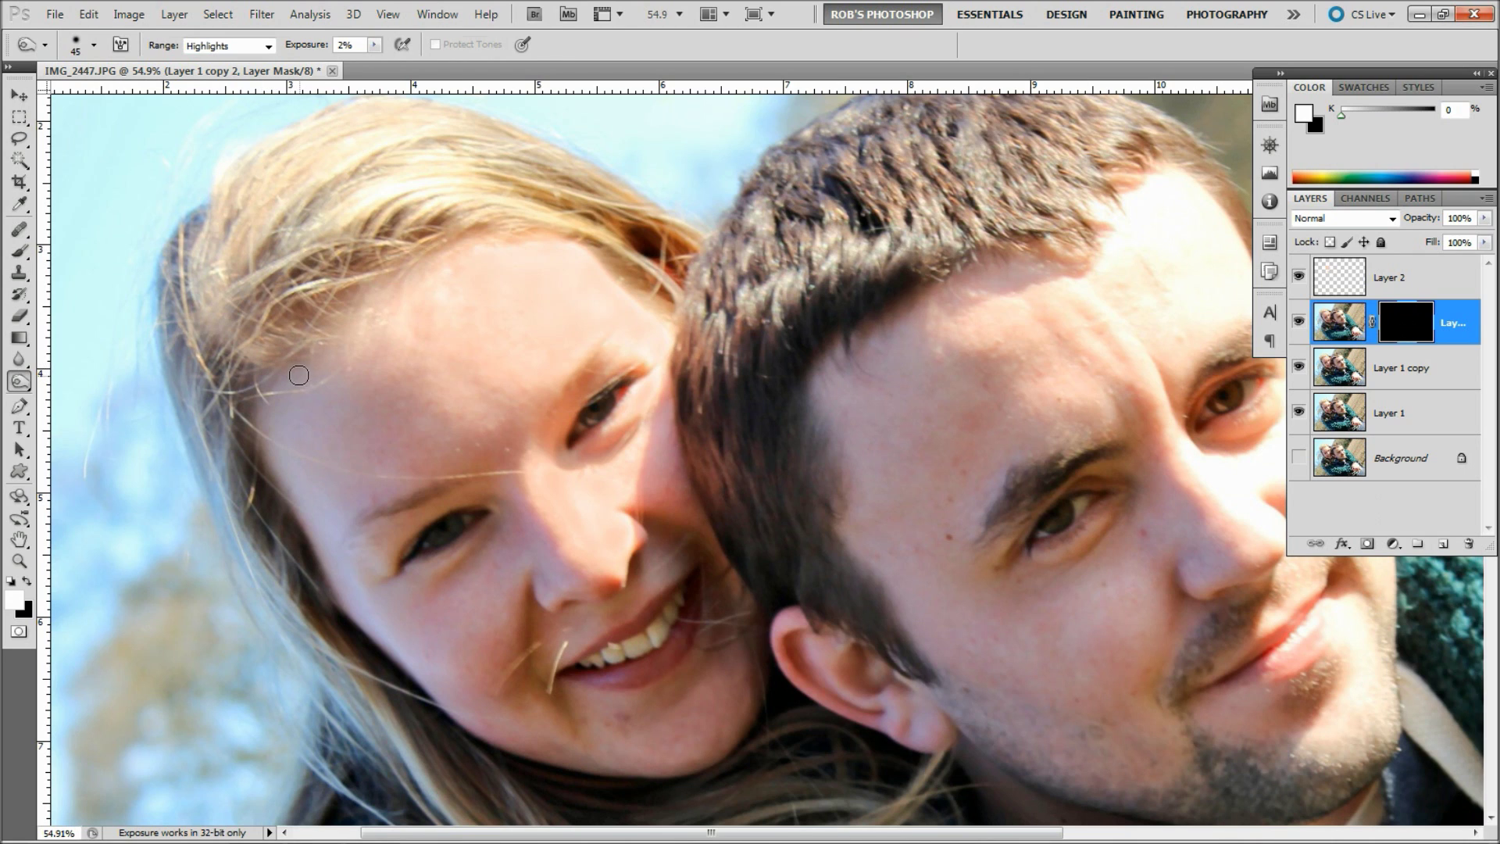
key(b)
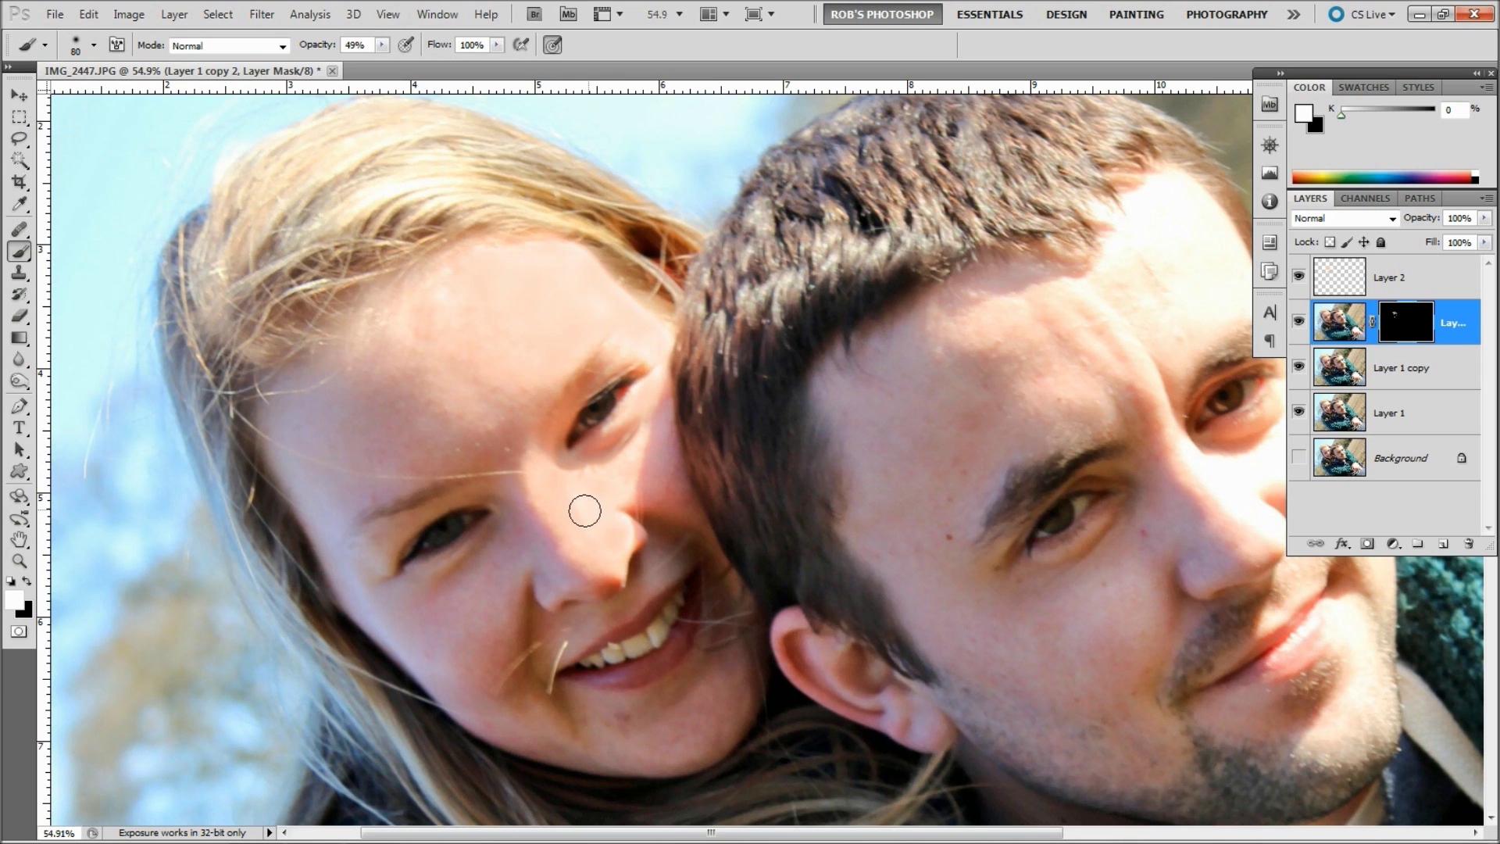
drag(320, 45, 303, 55)
- Remove the blurred copy, load Layer 2's painted areas as a selection, and feather it 5 pixels
key(ctrl+e)
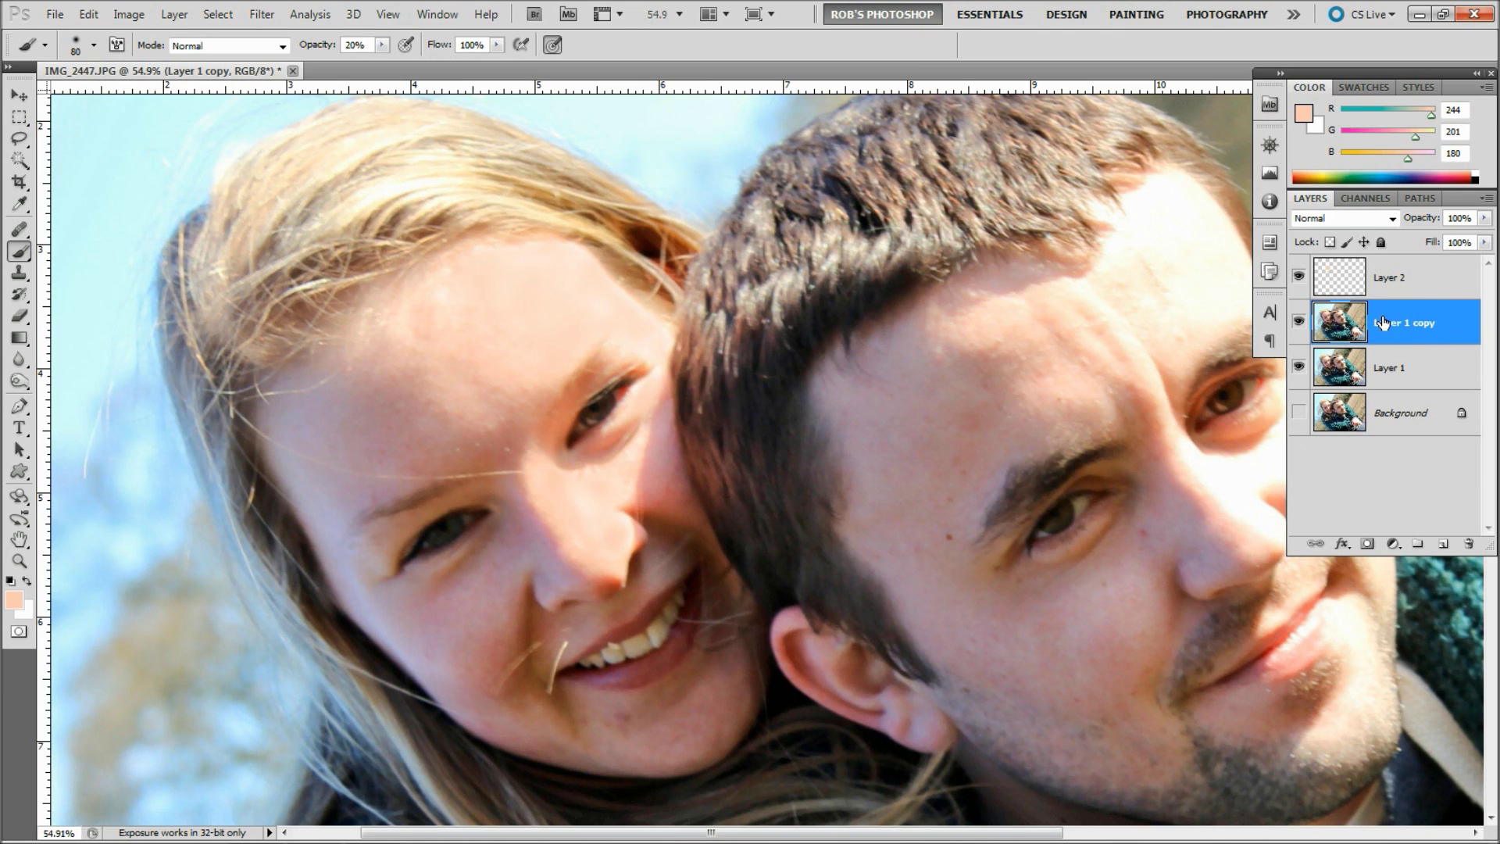
ctrl+click(1339, 281)
click(218, 15)
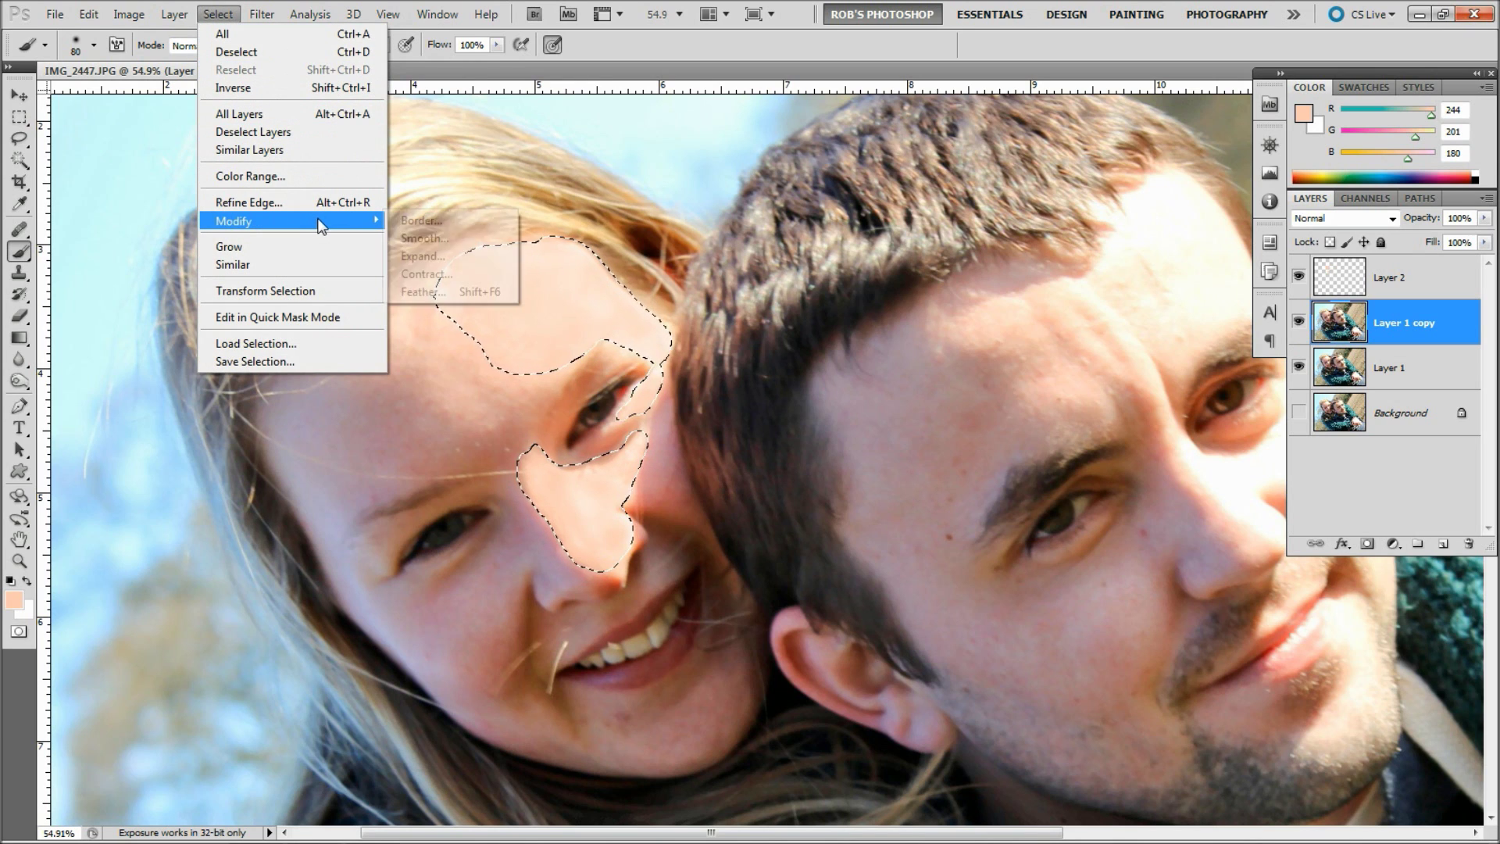
mouse_move(328, 221)
click(419, 292)
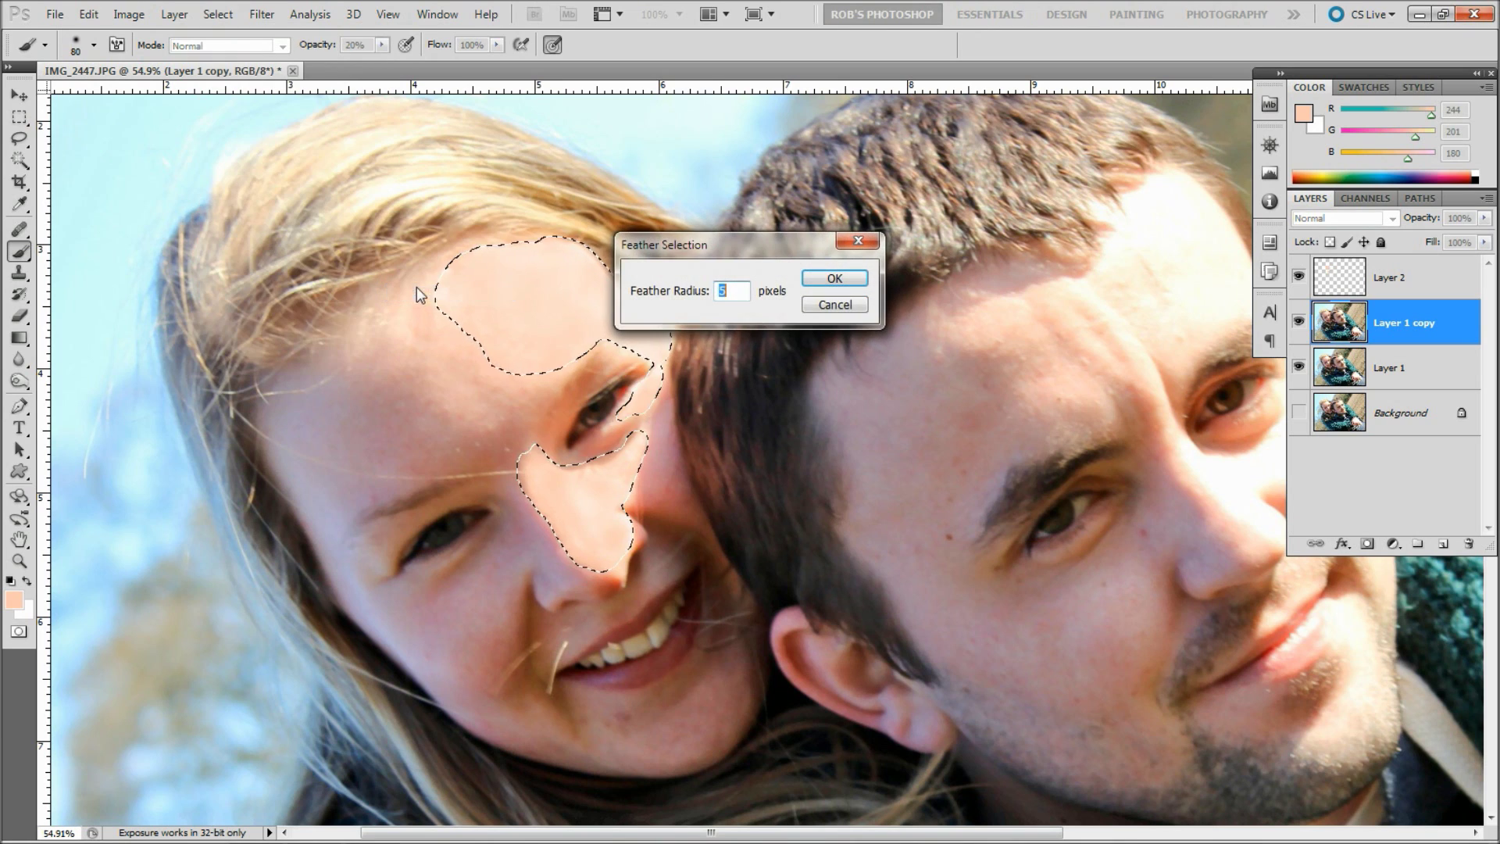
click(829, 278)
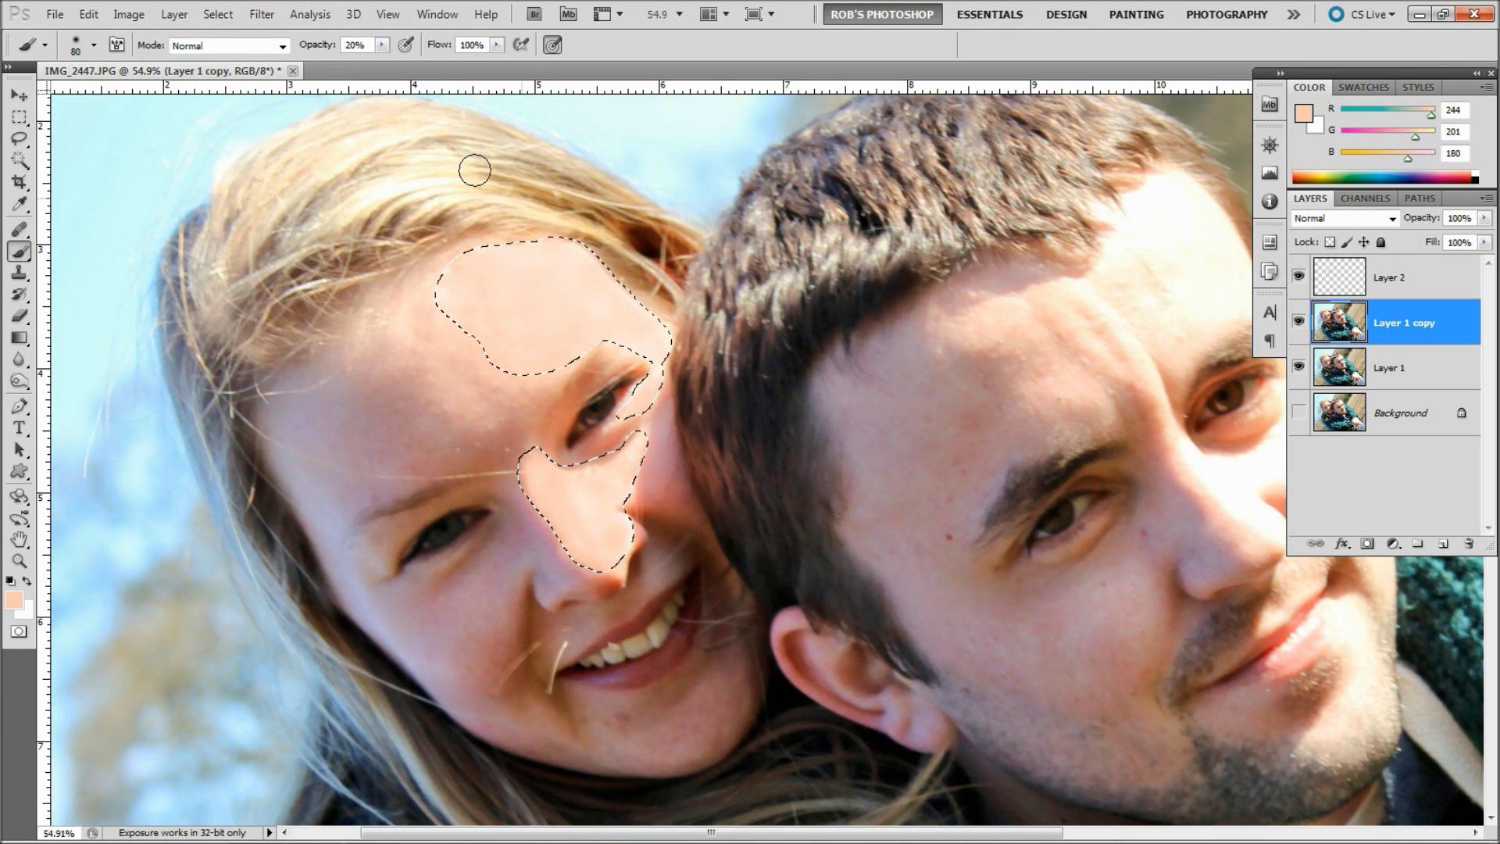
click(261, 14)
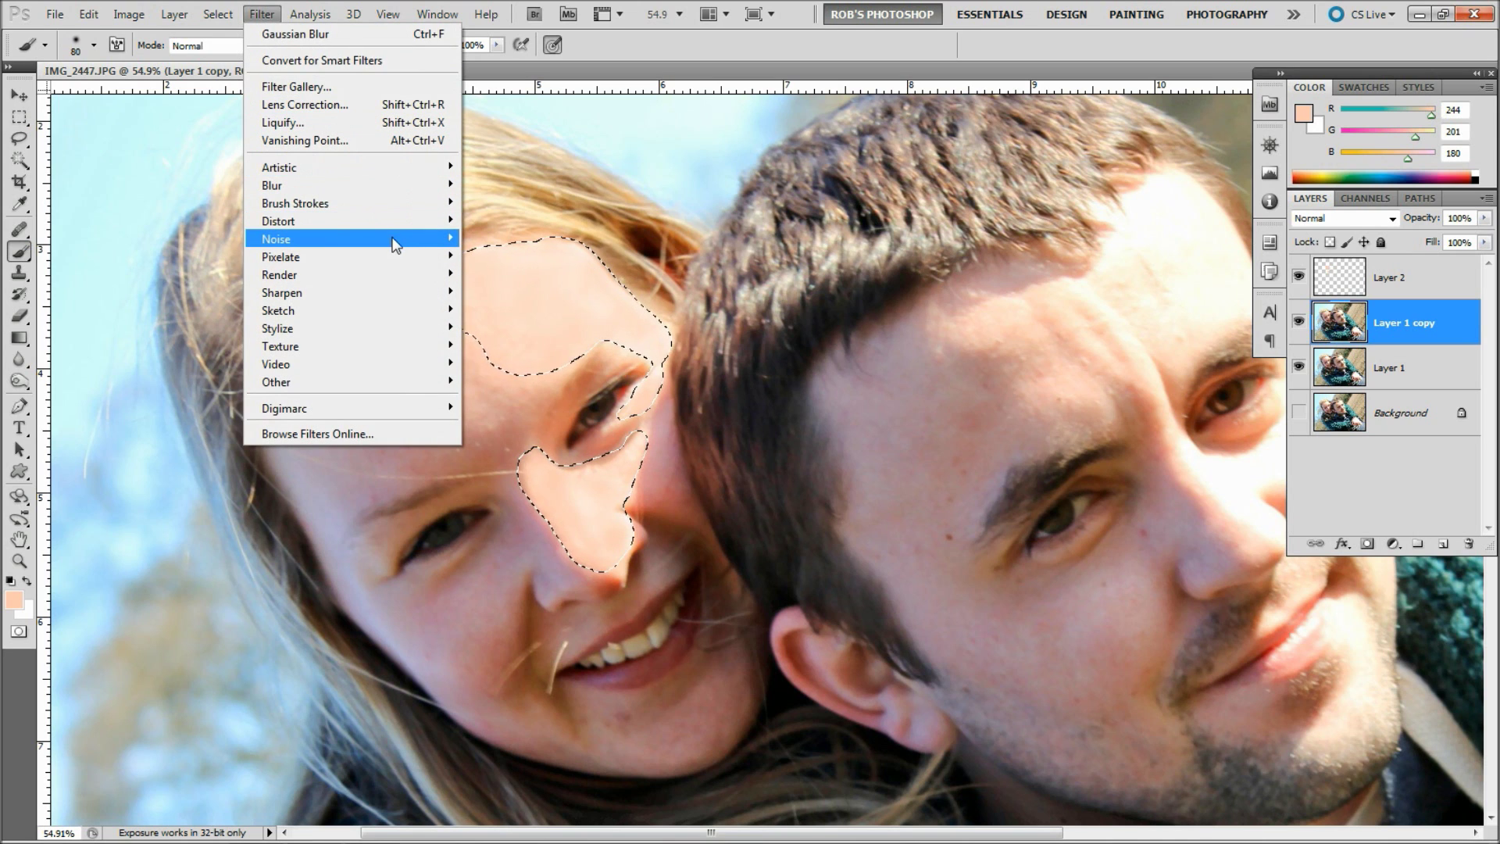
- Apply Add Noise at 2%, Gaussian, Monochromatic to the feathered forehead and nose selection
mouse_move(395, 233)
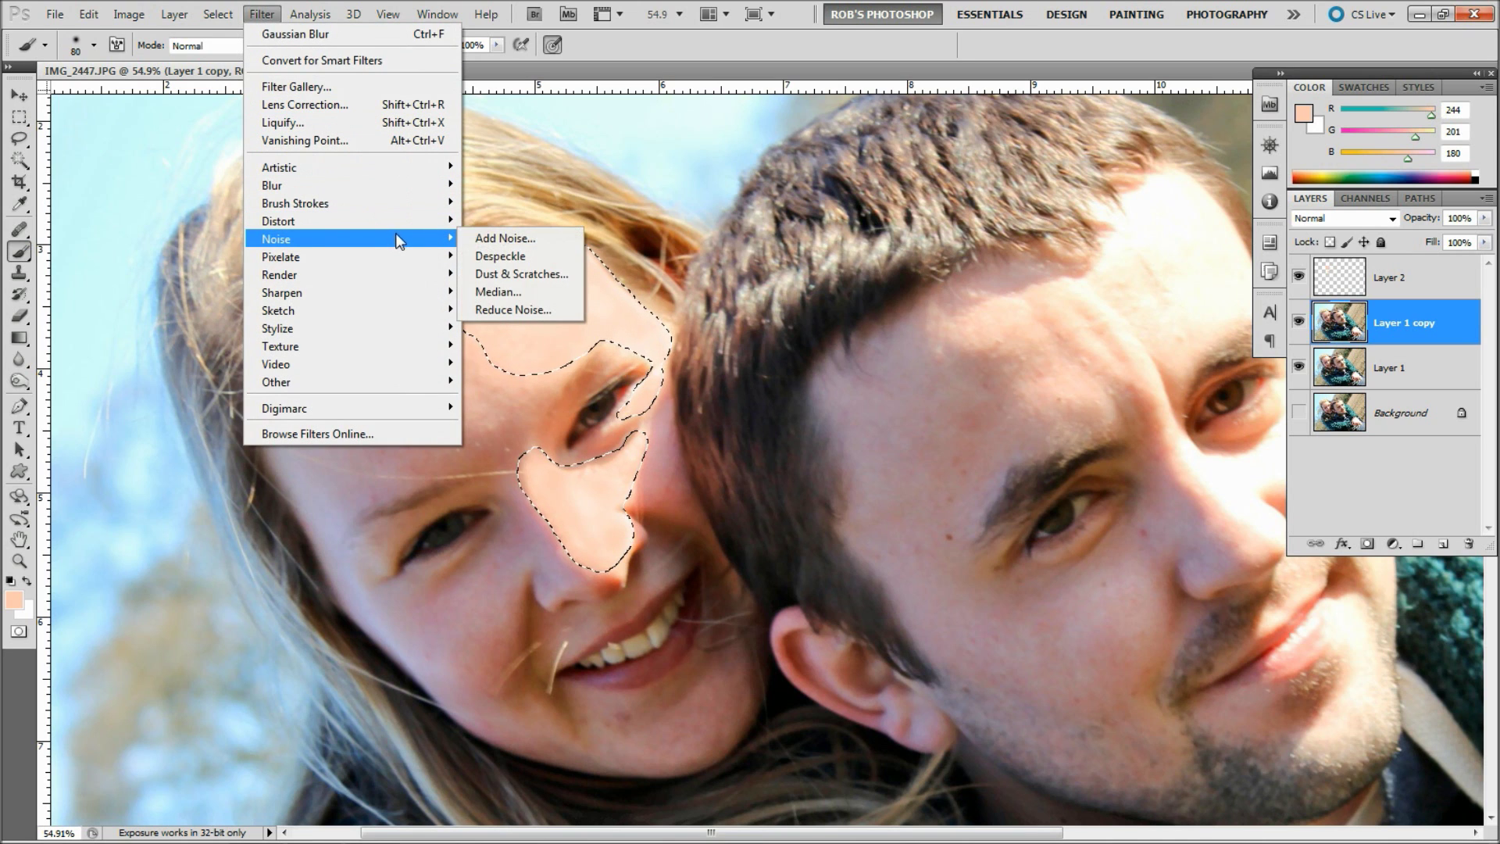
click(503, 239)
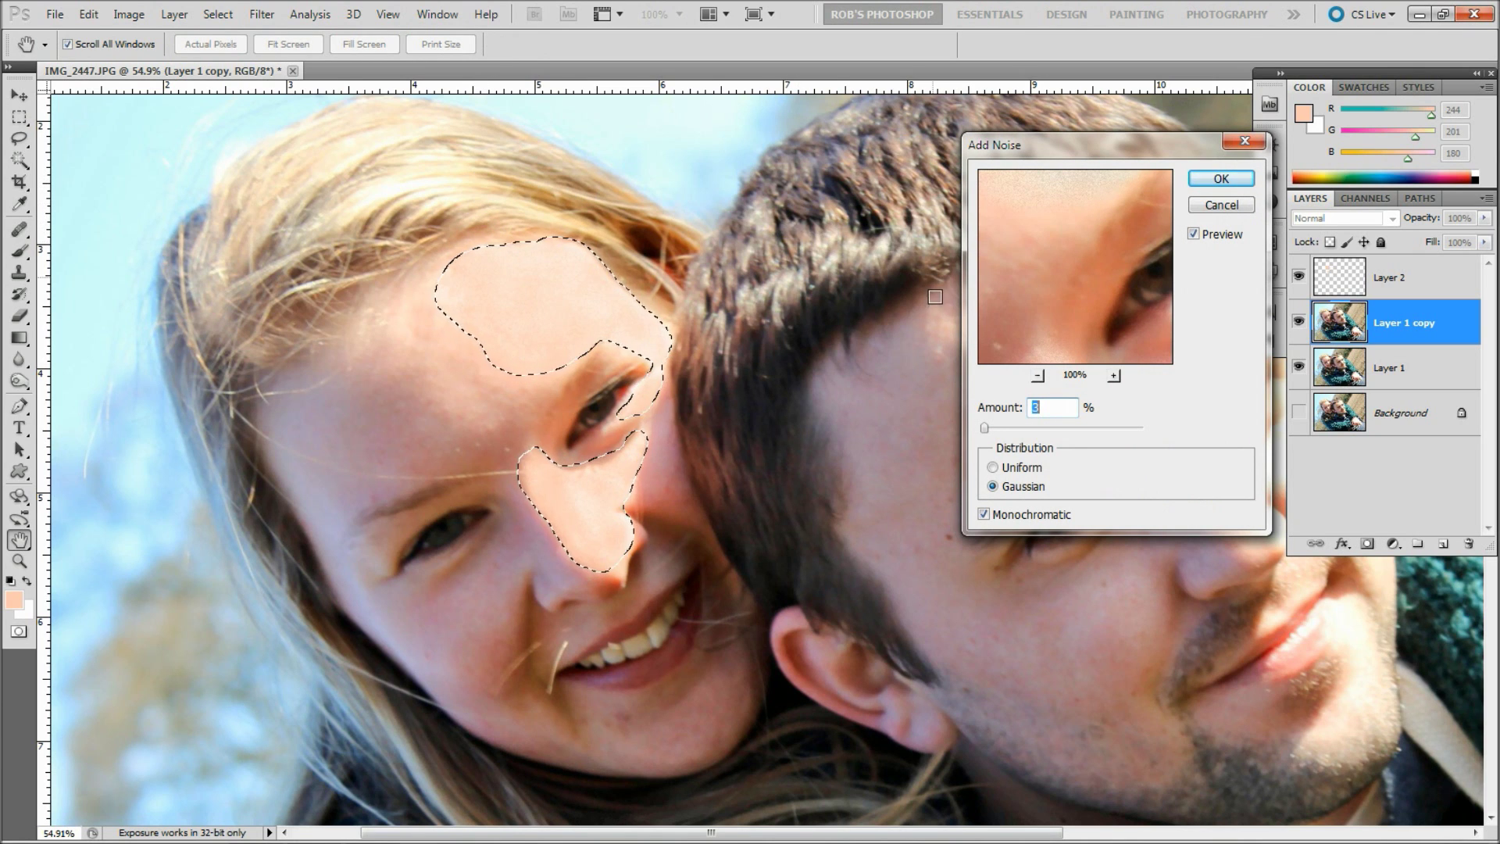
text(2)
click(1221, 179)
key(b)
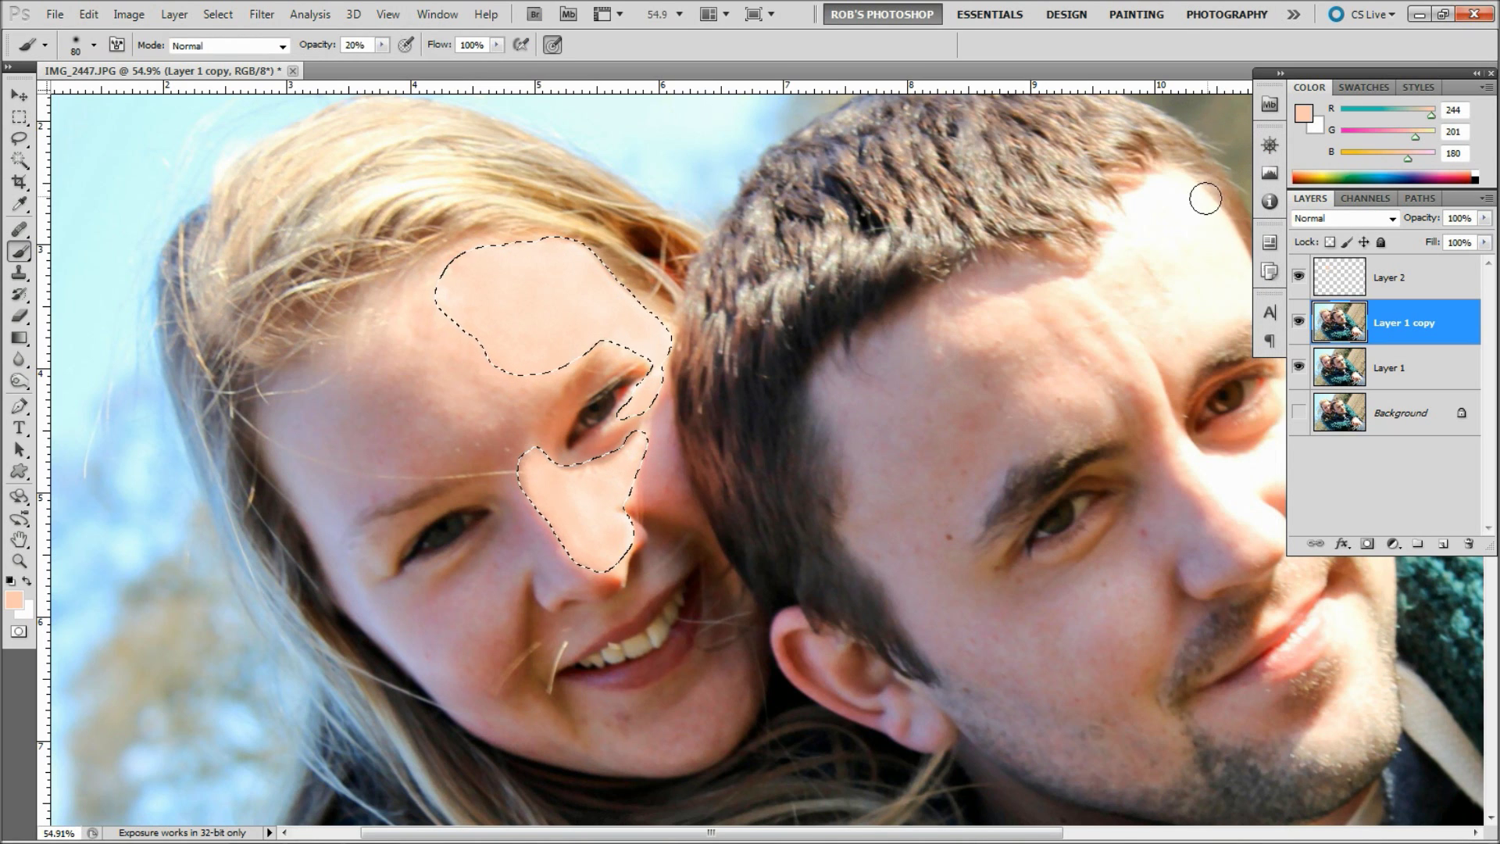
- Deselect and delete the painted colour layer, Layer 2
key(ctrl+d)
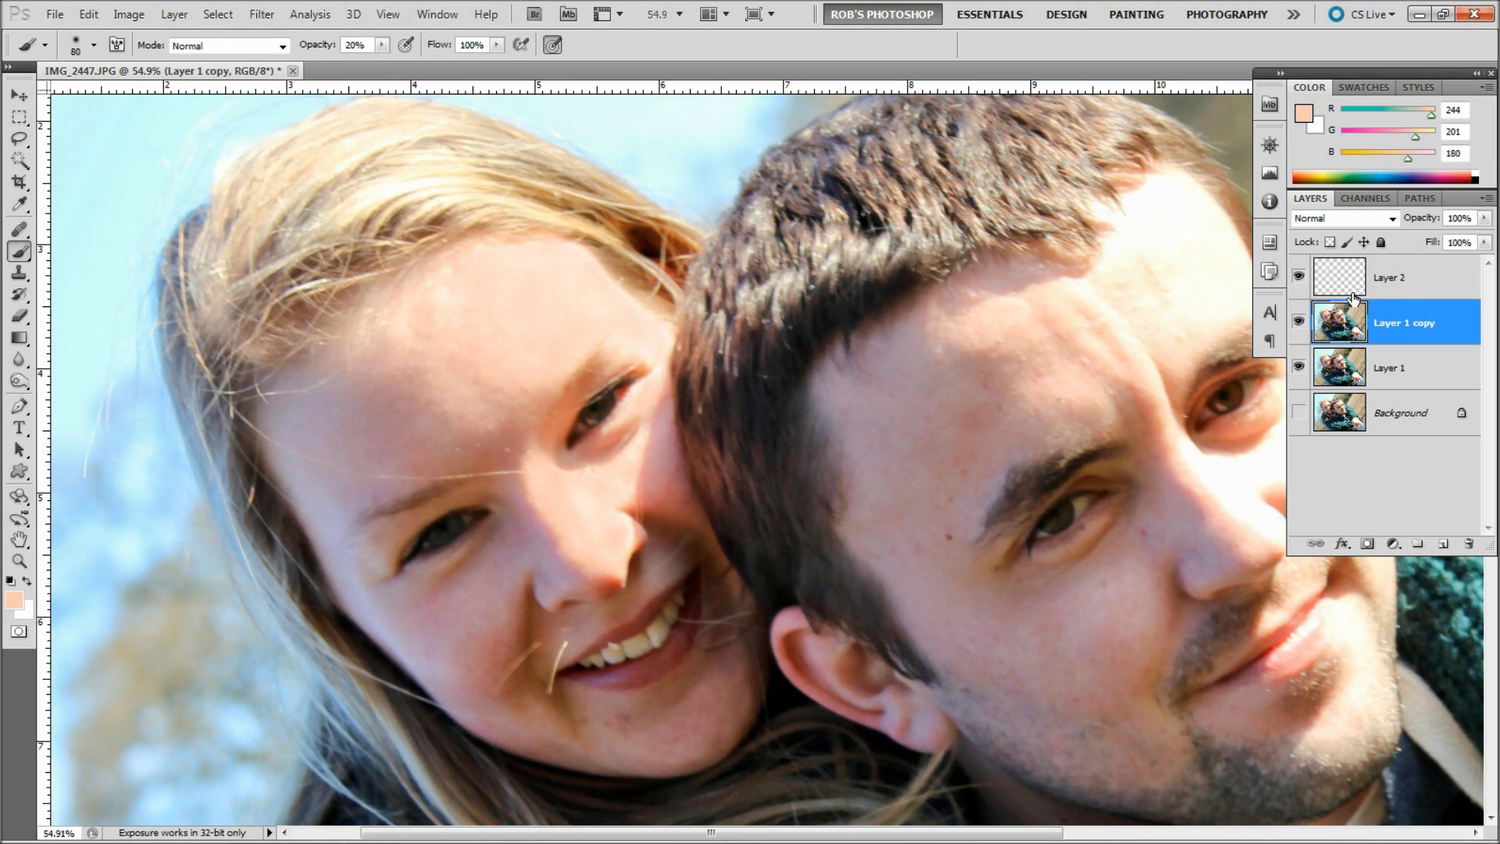
click(1406, 286)
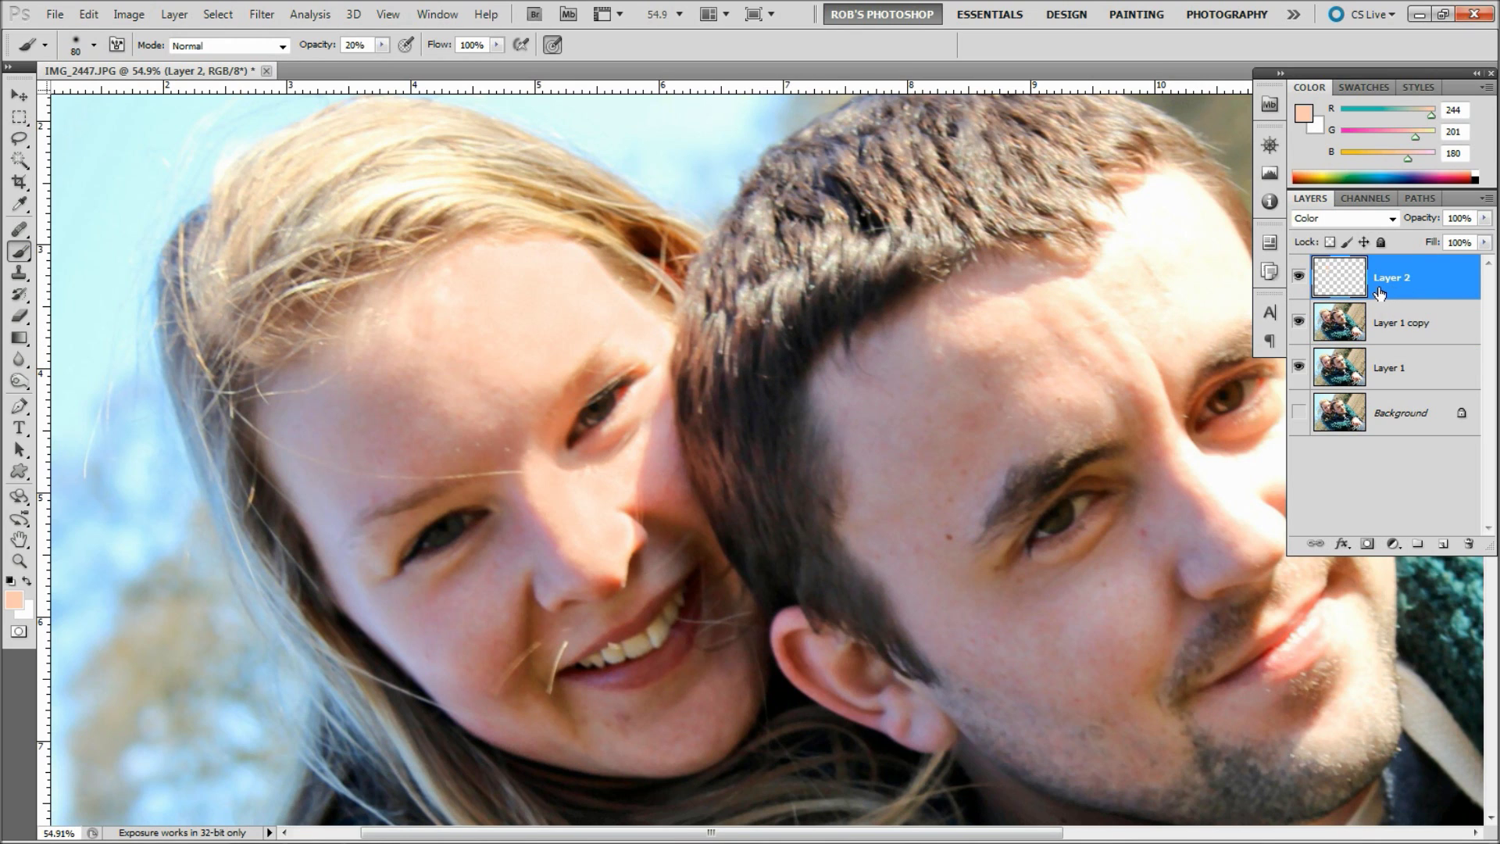
key(Delete)
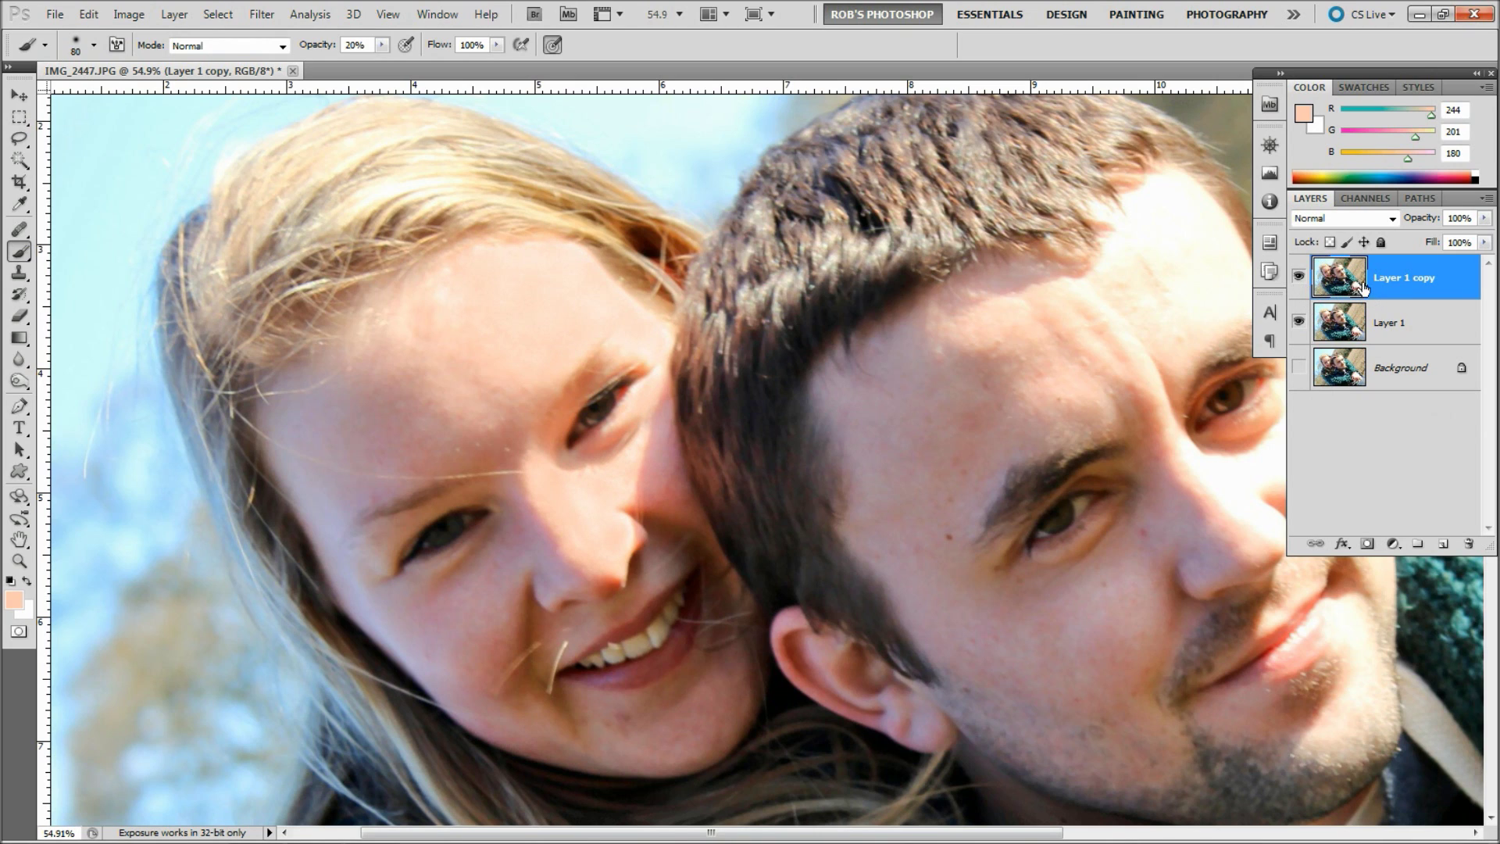
- Compare Layer 1 copy hidden and shown, then lower its opacity to 80%
click(1300, 278)
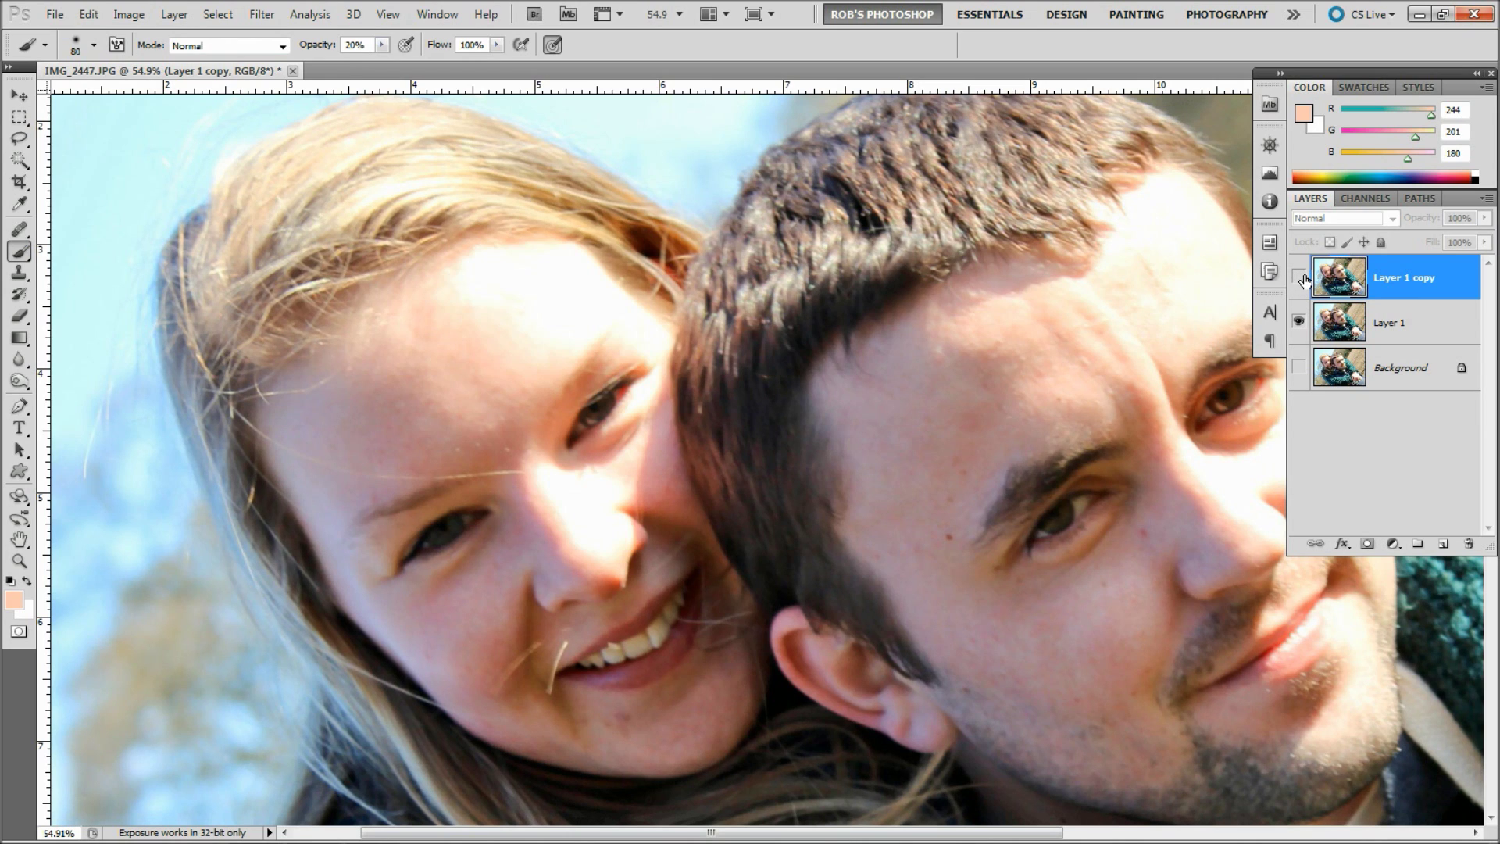
click(1299, 277)
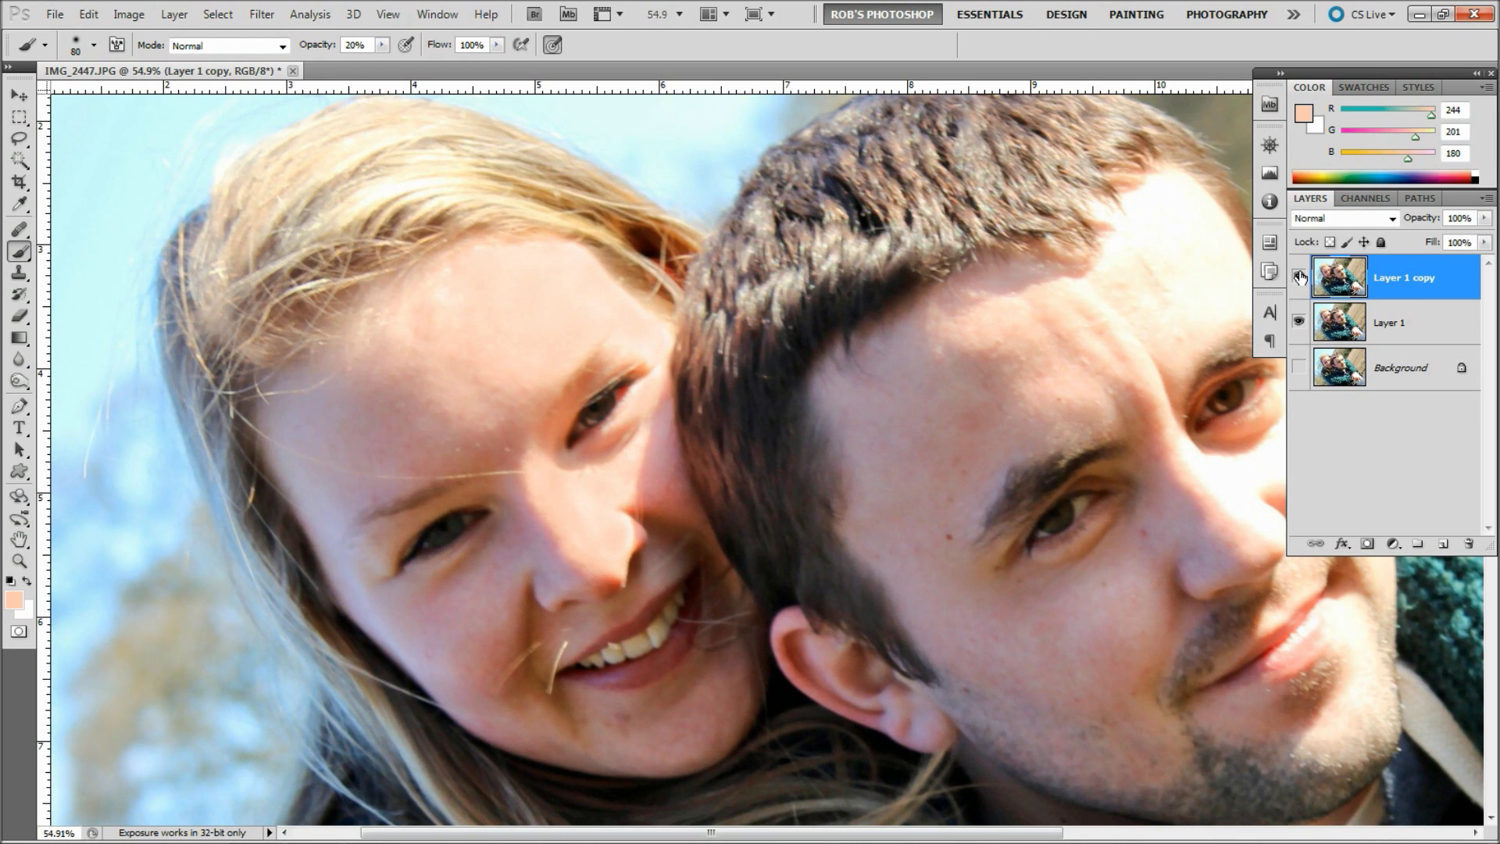
click(1300, 277)
click(1300, 277)
drag(1426, 221, 1403, 226)
- Zoom out to the whole couple photo and toggle Layer 1 copy off and on to compare
key(z)
drag(827, 356, 744, 381)
key(b)
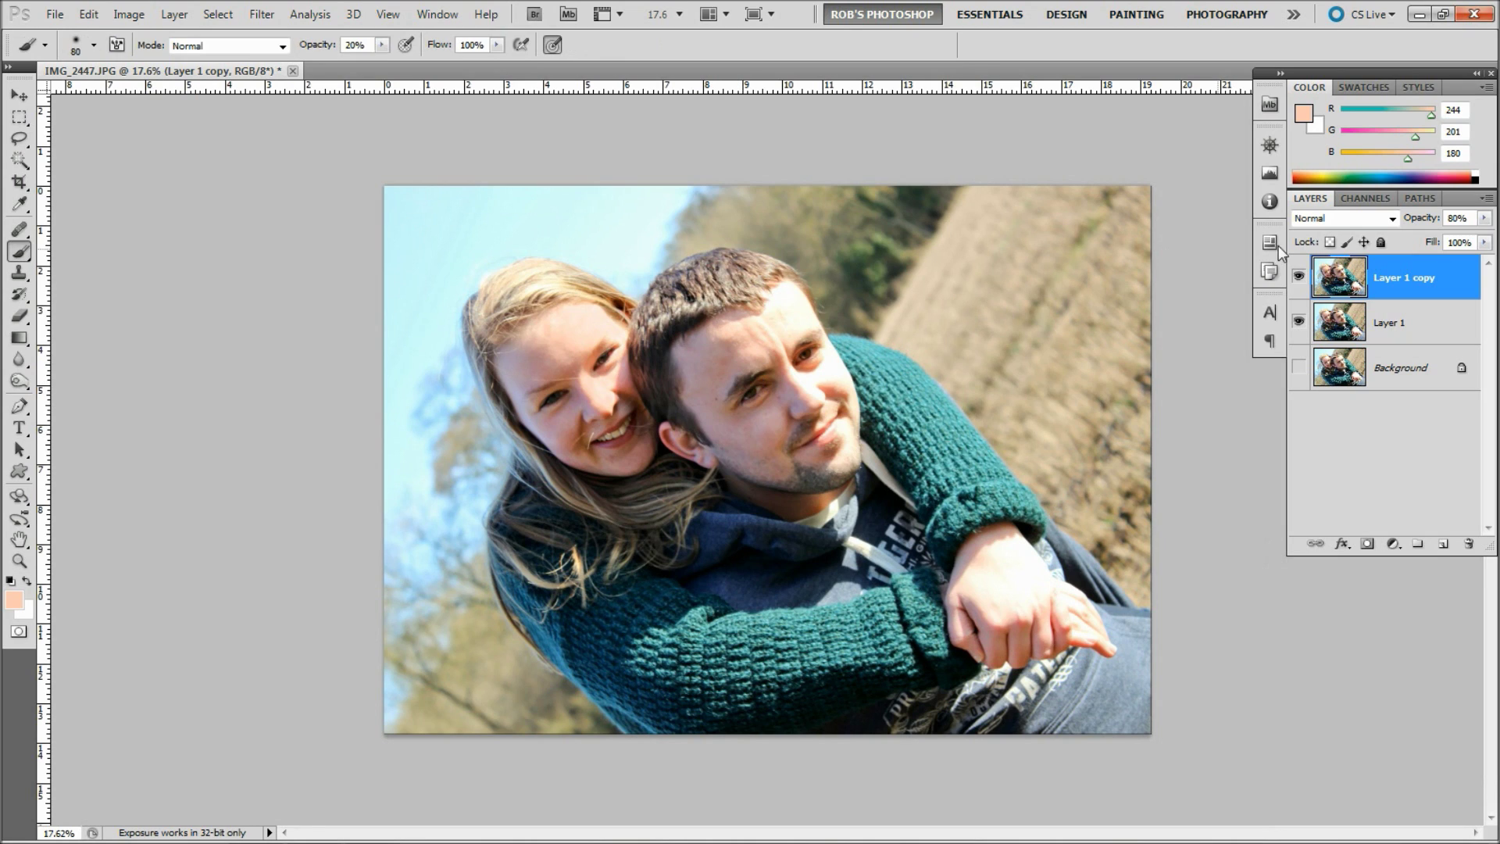
click(1299, 276)
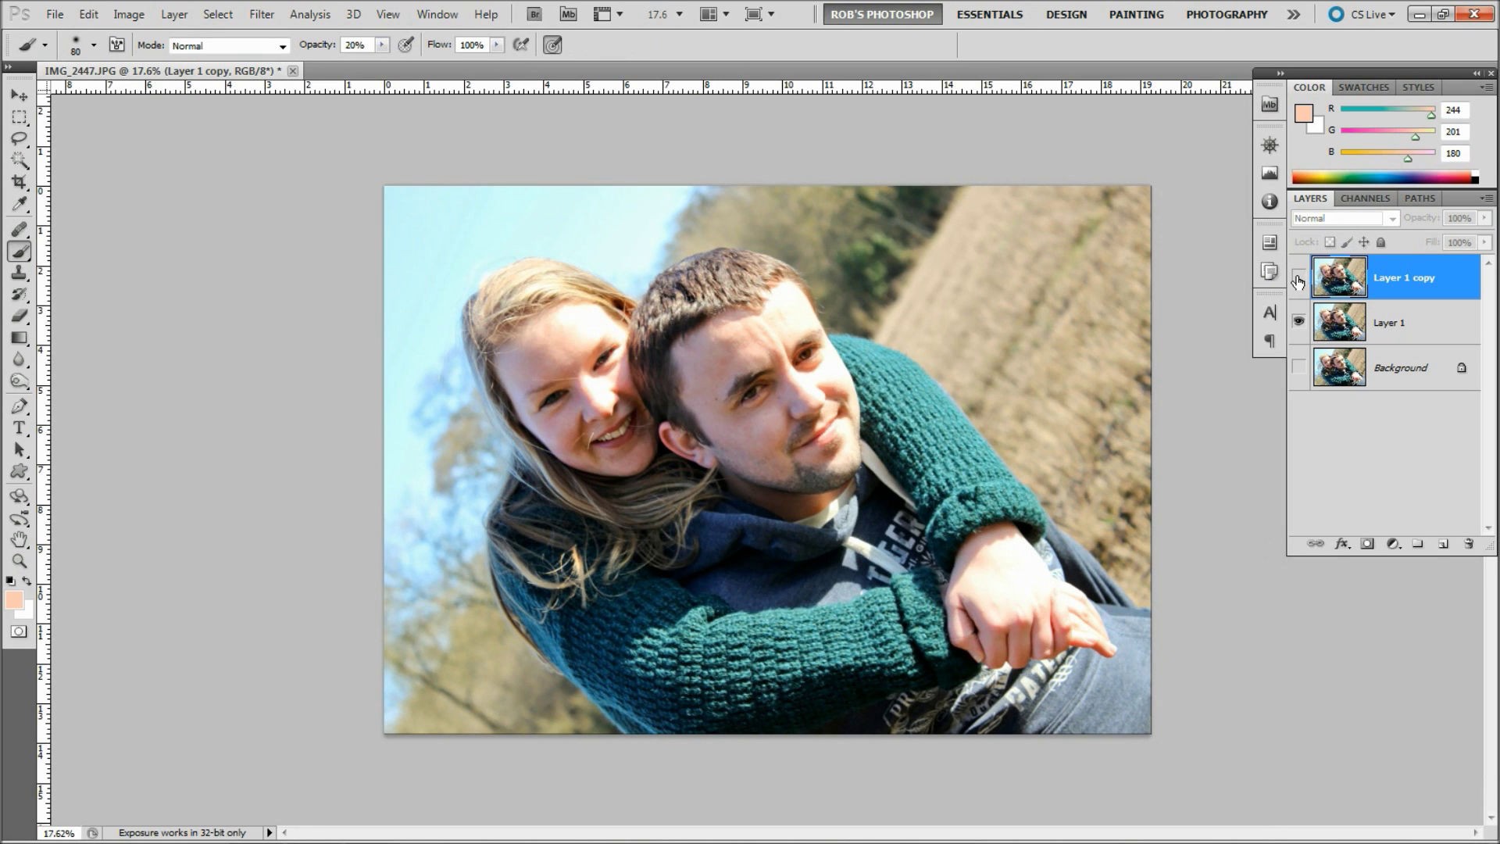
click(1299, 276)
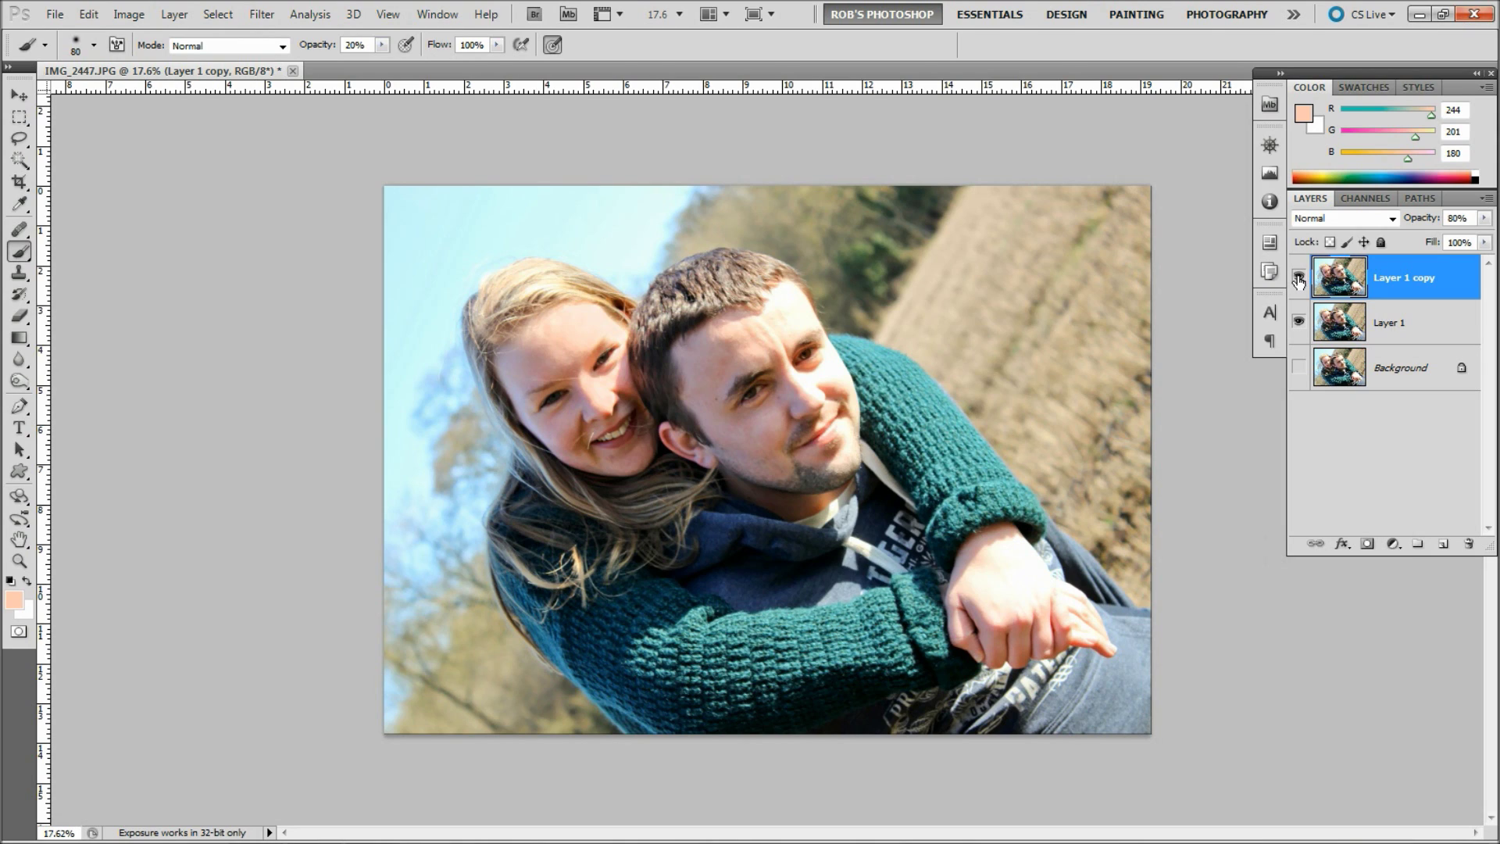
click(1299, 271)
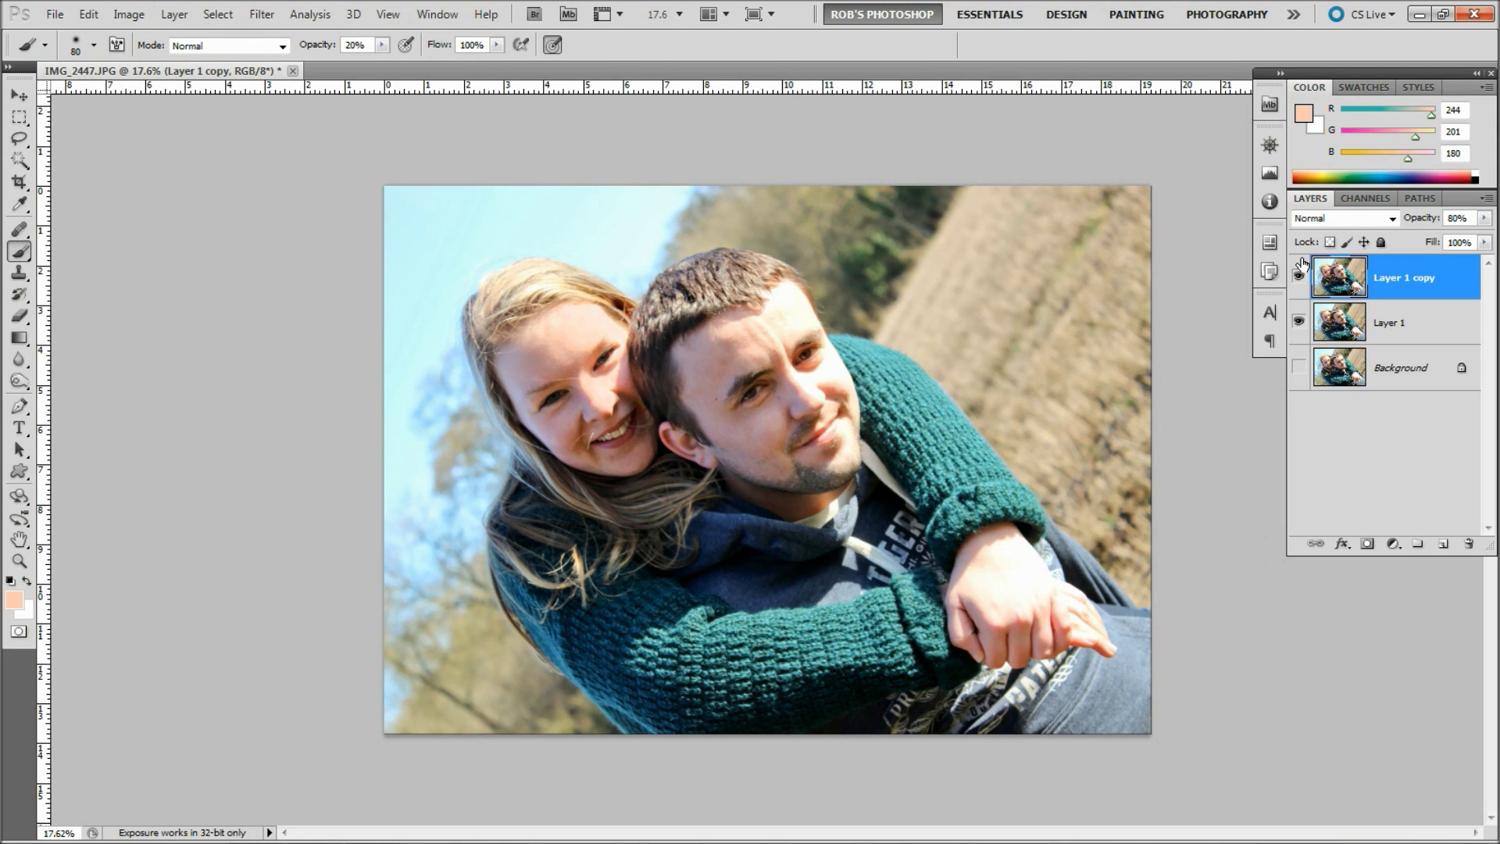